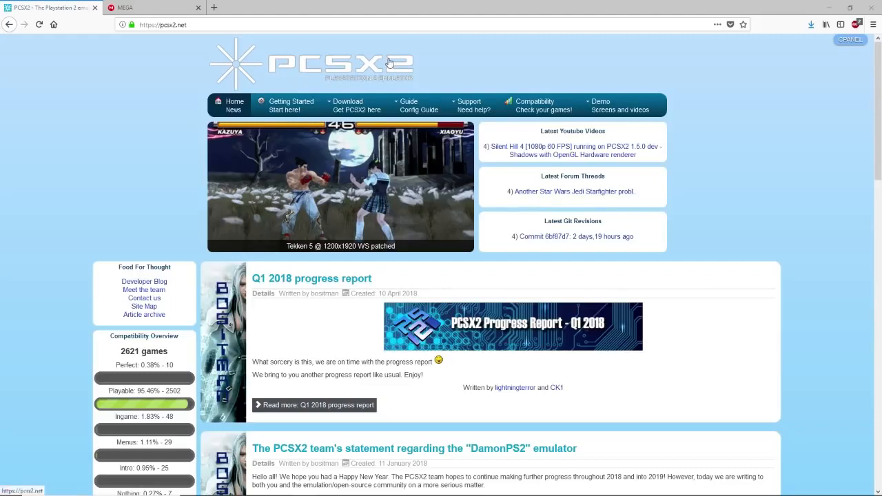
# Download the PCSX2 1.4.0 Standalone Installer from the stable Windows releases and save the setup file
pyautogui.moveTo(339, 108)
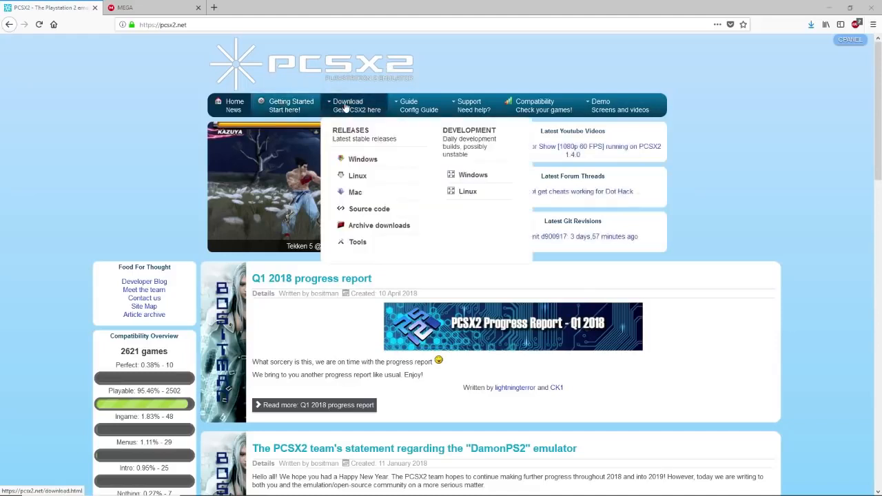
pyautogui.click(360, 160)
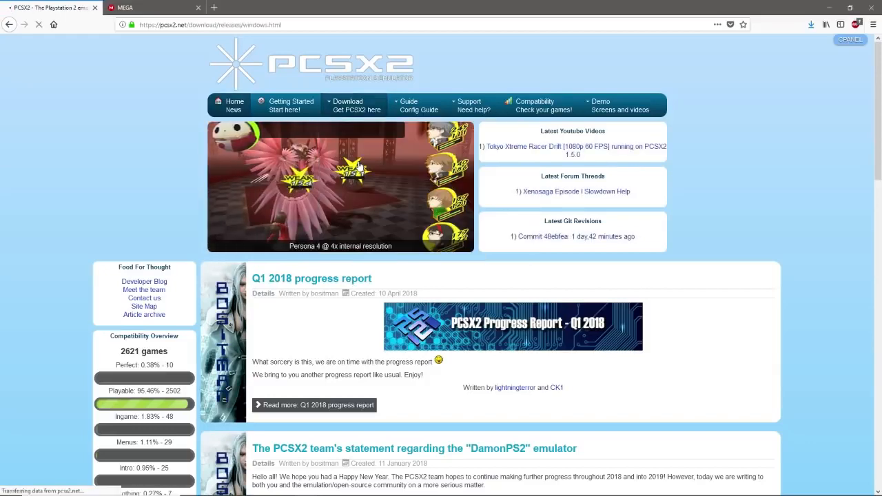
pyautogui.scroll(-1, 440, 271)
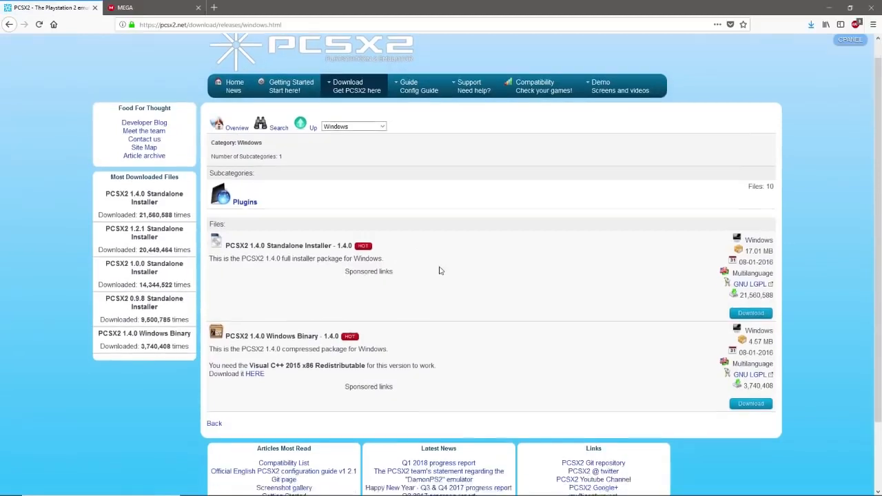
pyautogui.scroll(-3, 439, 271)
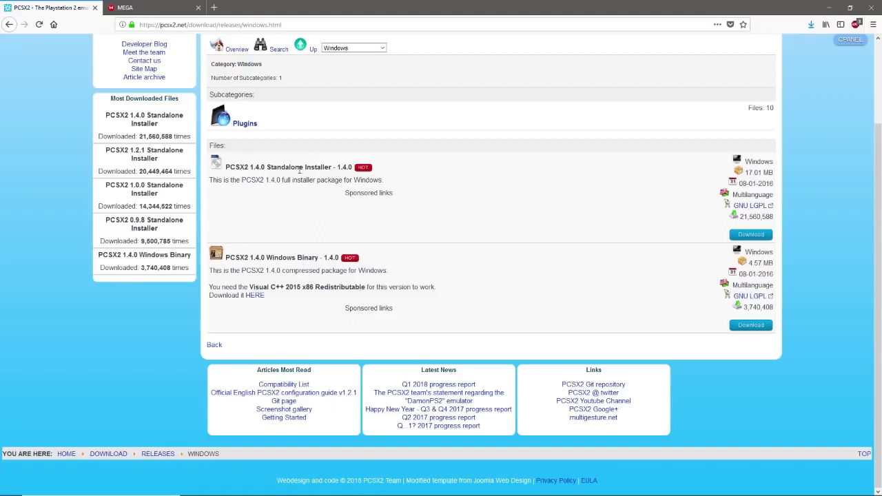
pyautogui.click(760, 236)
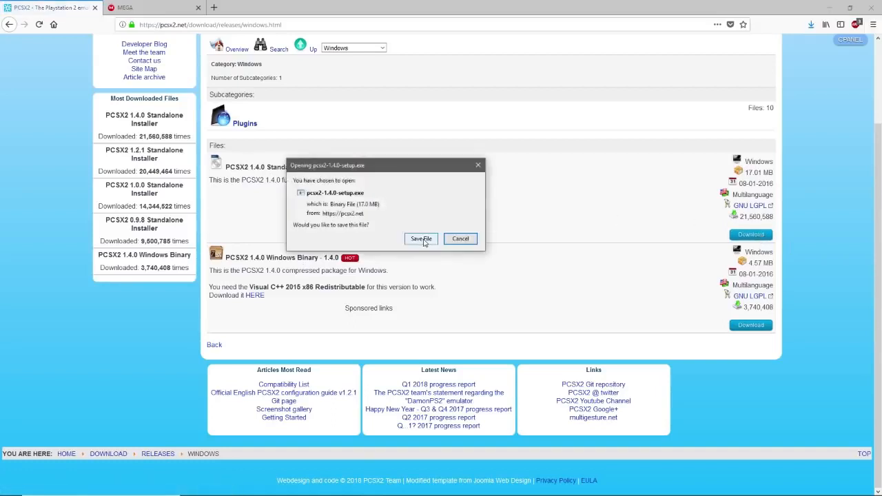
pyautogui.click(423, 239)
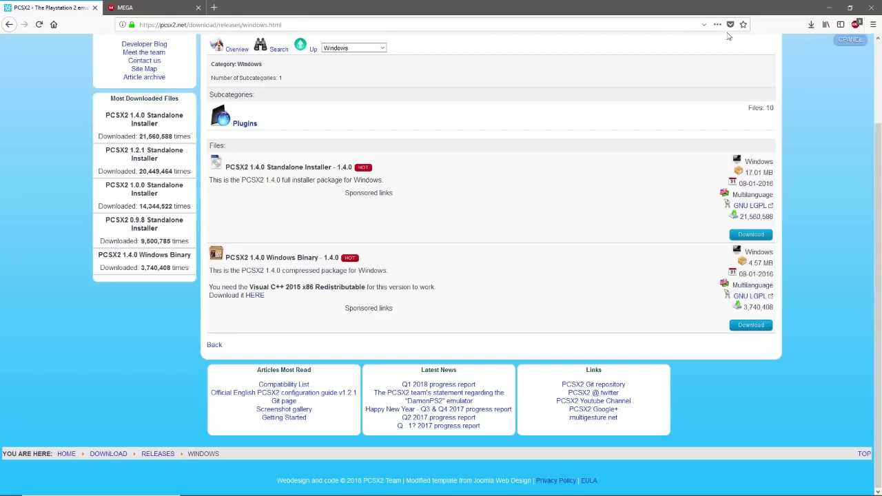
# Run the downloaded PCSX2 setup and install it with the default components in C:\Program Files (x86)\PCSX2 1.4.0
pyautogui.click(811, 25)
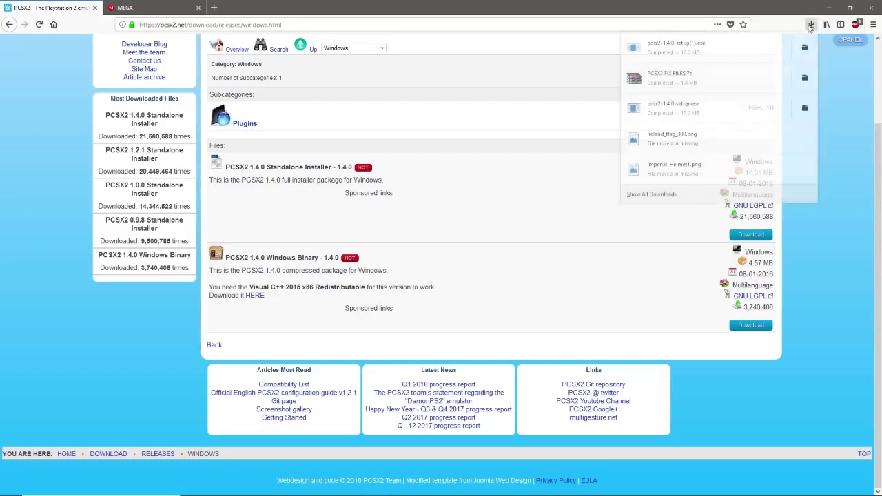
pyautogui.click(669, 51)
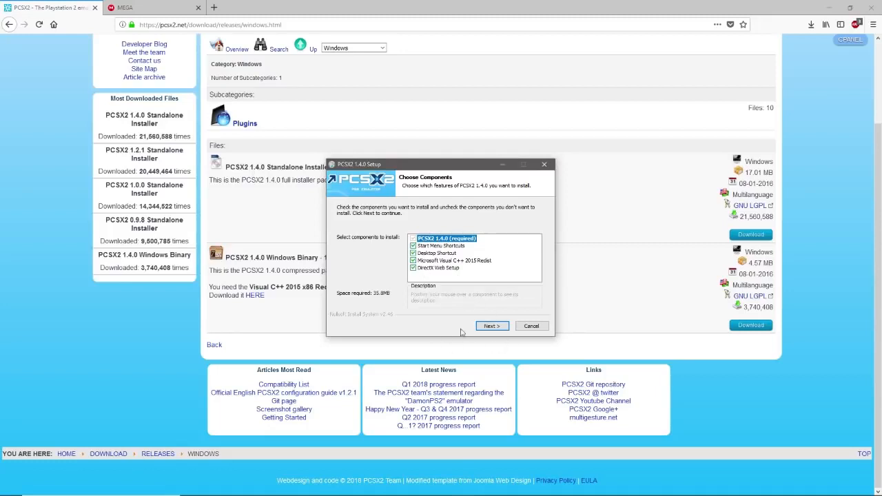
pyautogui.click(492, 326)
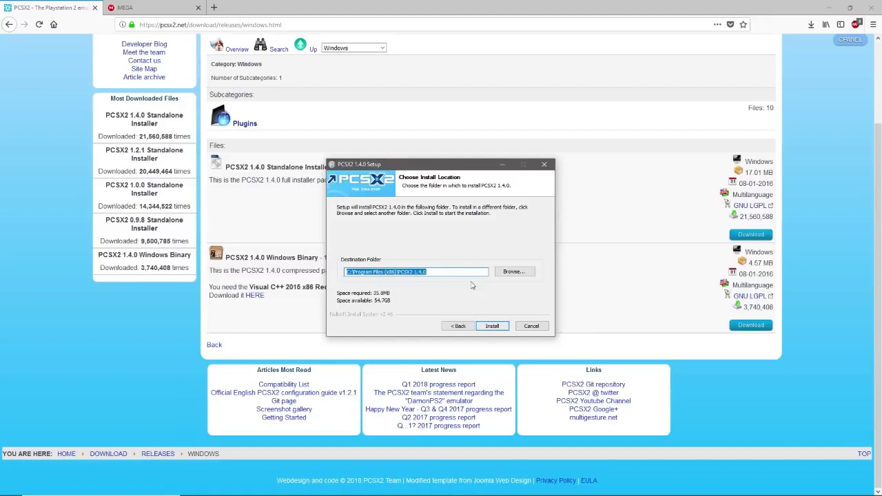
pyautogui.click(493, 328)
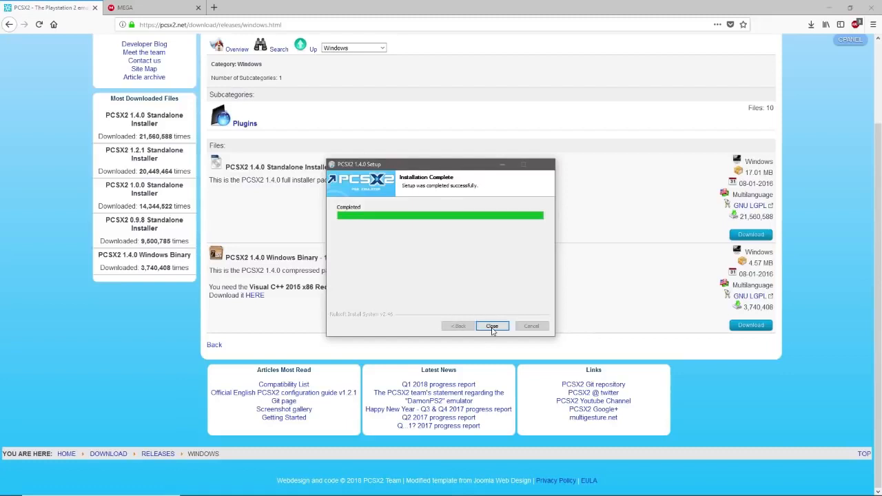
pyautogui.click(493, 328)
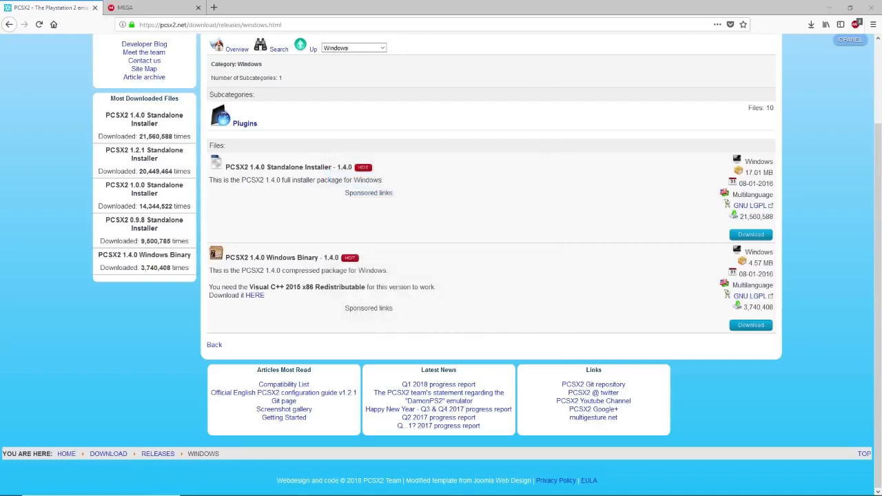
# Download PCSX2 FIX FILES.7z from the MEGA page, open it with WinRAR archiver and dismiss the licence reminder
pyautogui.click(152, 12)
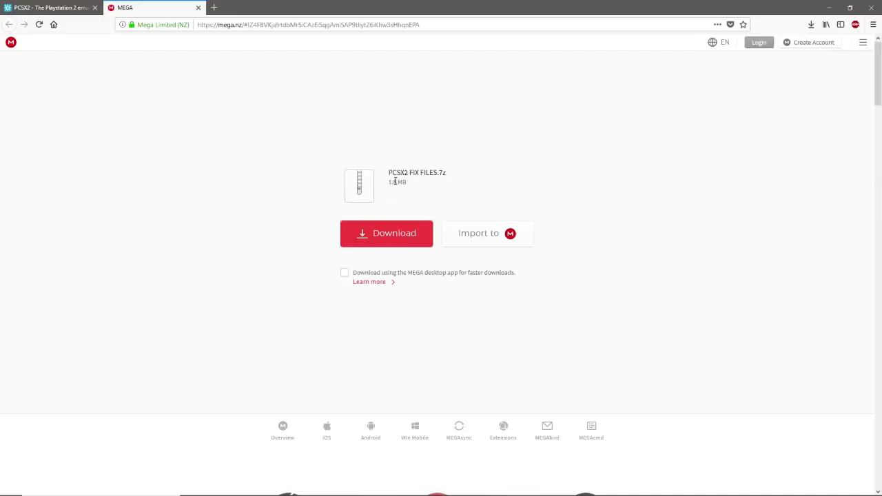
pyautogui.click(386, 233)
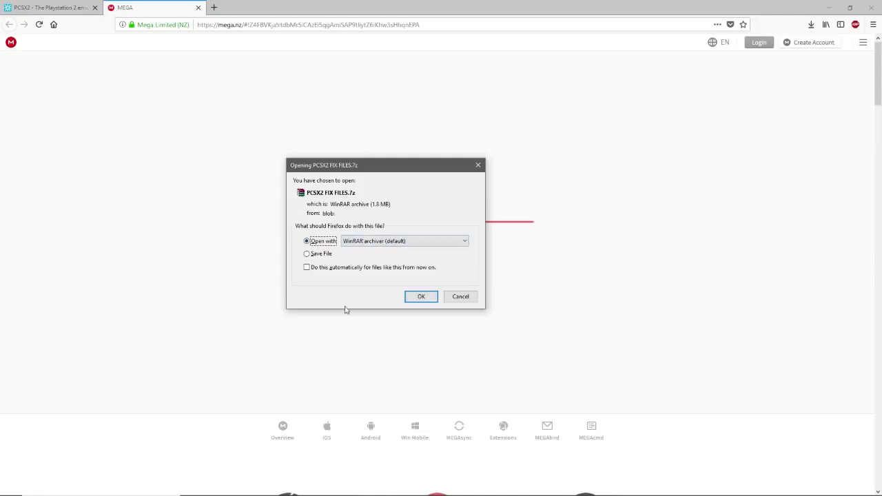
pyautogui.click(423, 300)
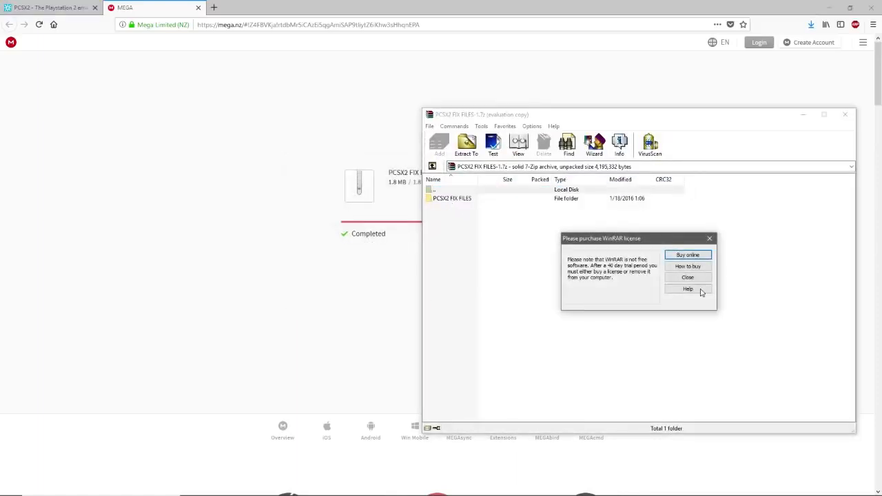
pyautogui.click(700, 277)
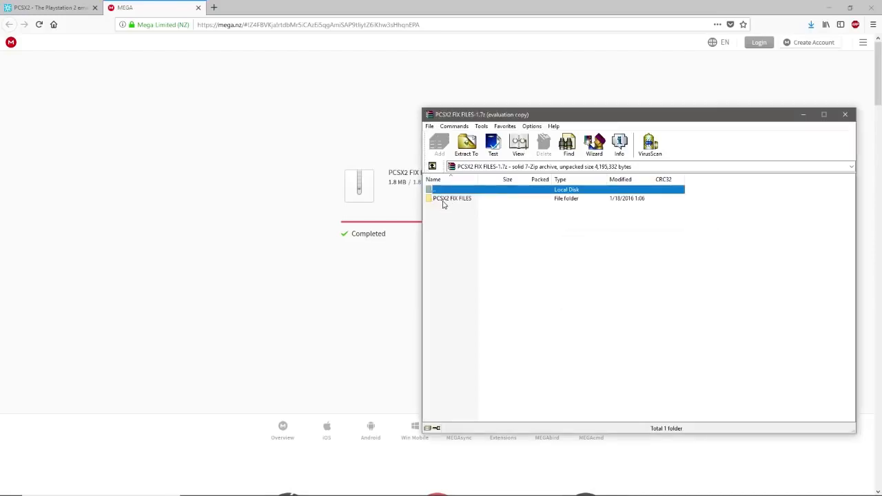
# Extract the PCSX2 FIX FILES folder from the archive to the desktop and close the archive
pyautogui.click(829, 8)
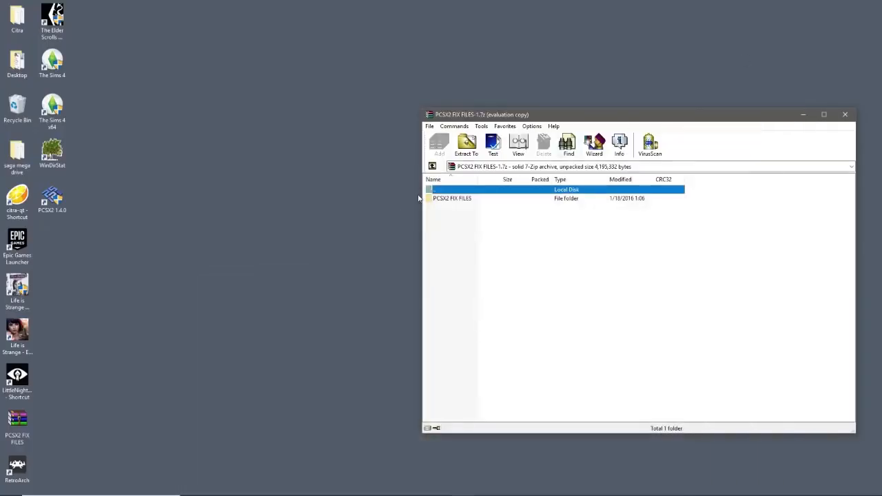
pyautogui.moveTo(435, 198); pyautogui.dragTo(51, 239)
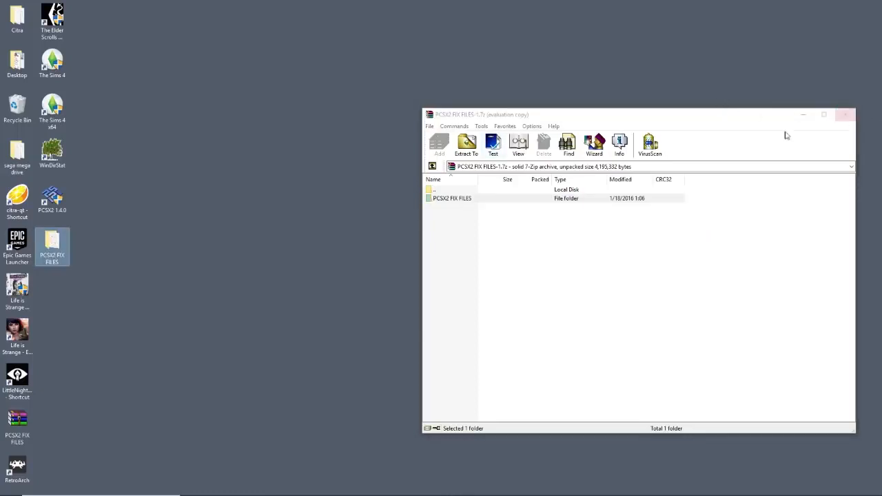
pyautogui.click(846, 114)
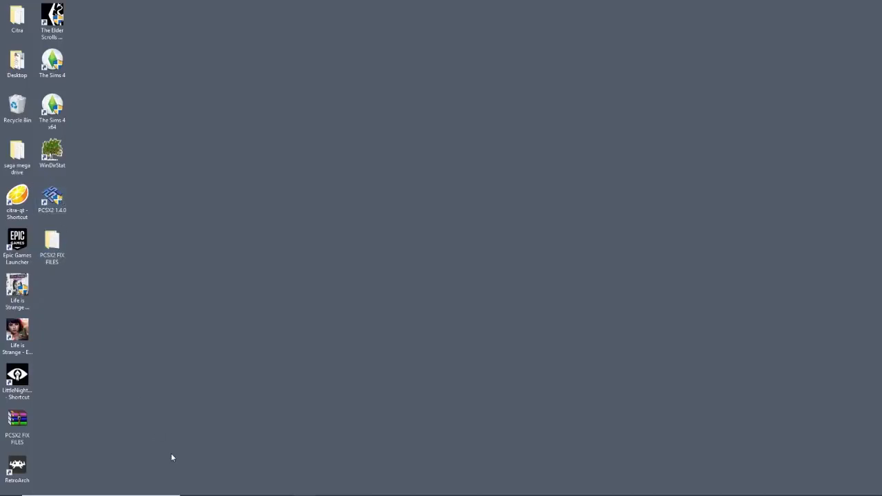
# In File Explorer, open the PCSX2 1.4.0 folder under Program Files (x86) on Local Disk (C:)
pyautogui.click(238, 488)
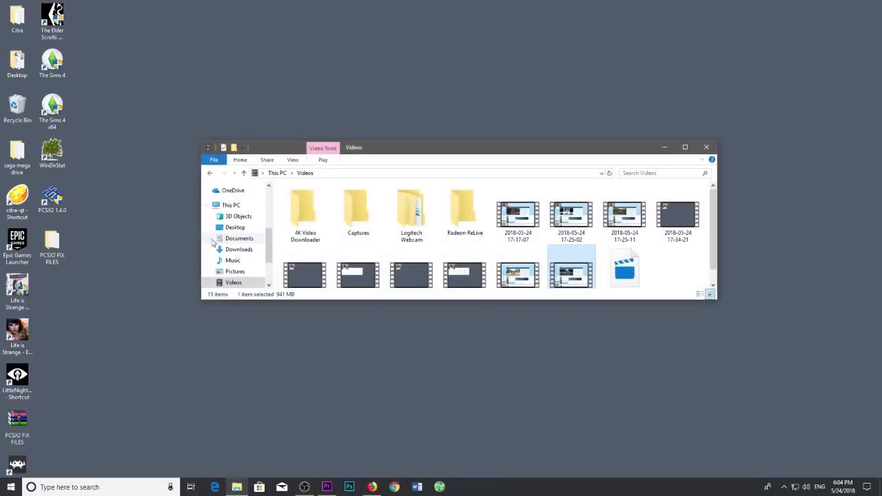
pyautogui.scroll(-2, 233, 276)
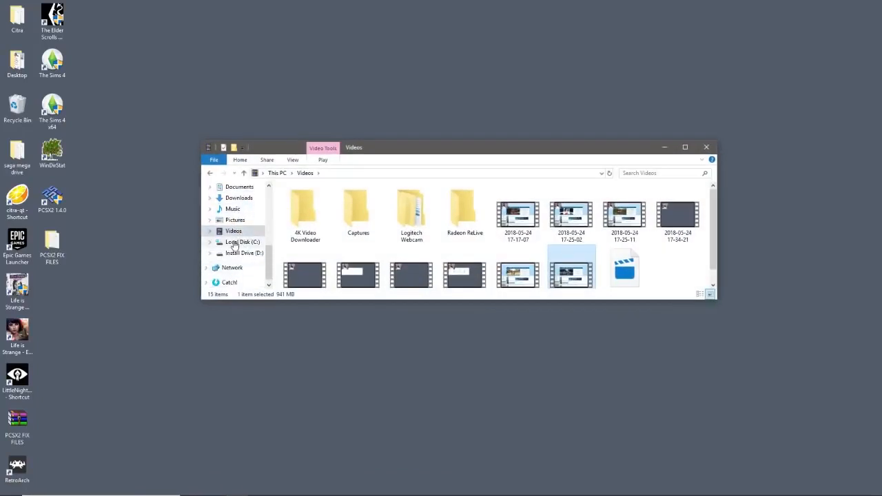
pyautogui.click(234, 242)
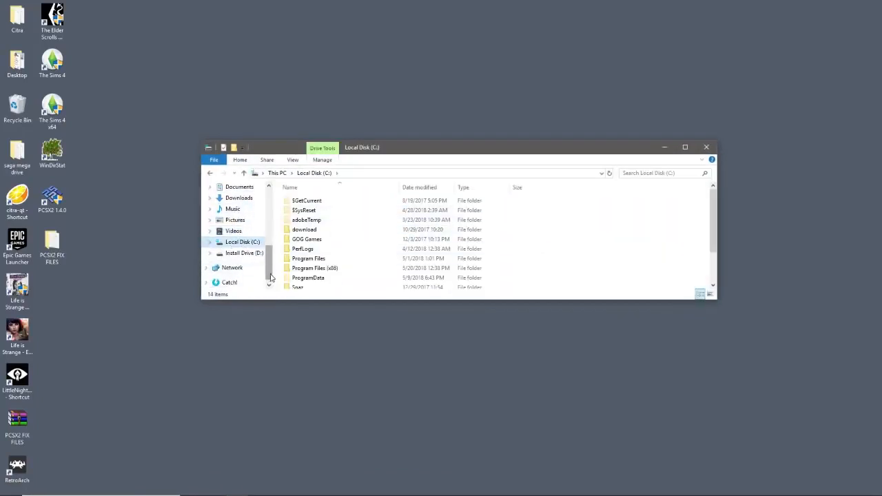
pyautogui.doubleClick(329, 271)
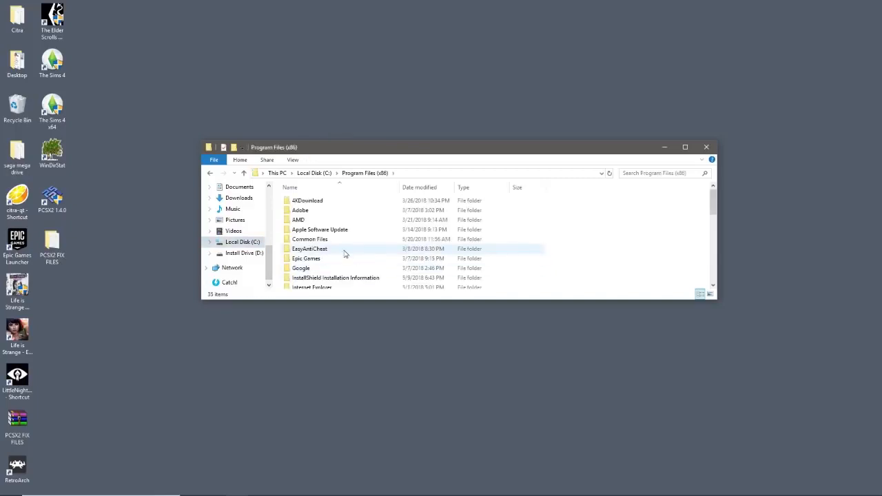
pyautogui.scroll(-2, 344, 255)
pyautogui.scroll(-1, 343, 254)
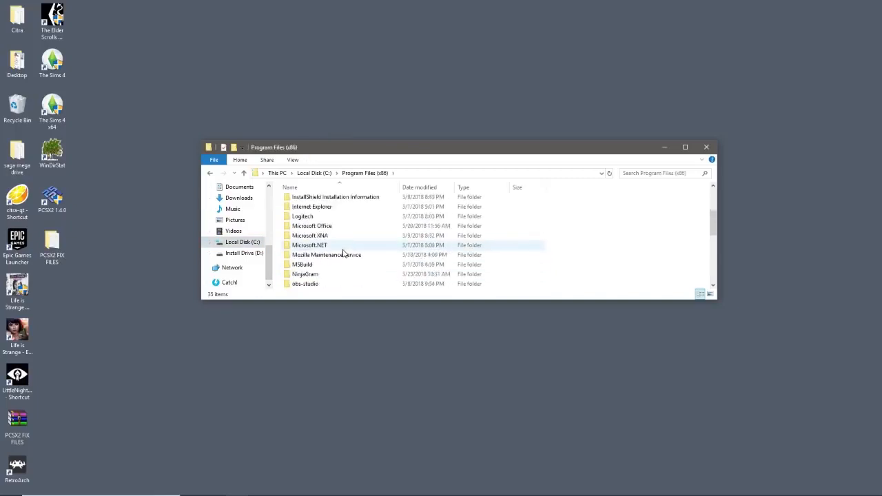
pyautogui.scroll(-1, 343, 254)
pyautogui.scroll(-1, 343, 253)
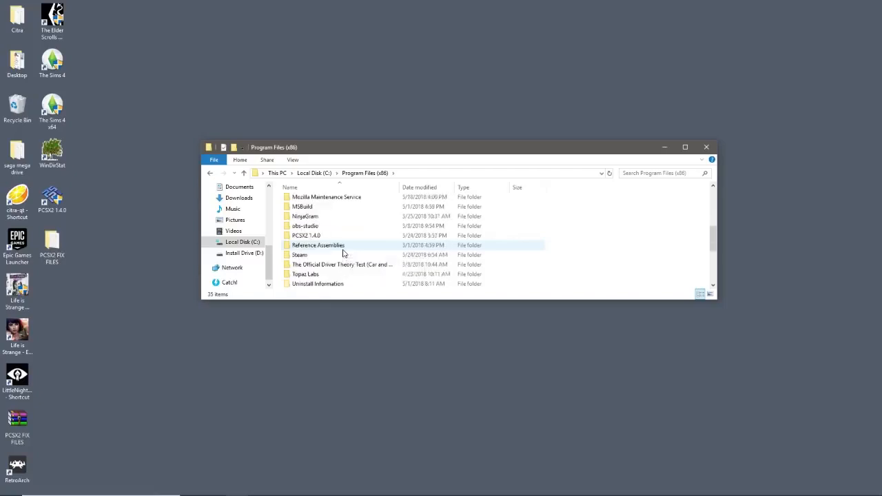
pyautogui.doubleClick(300, 236)
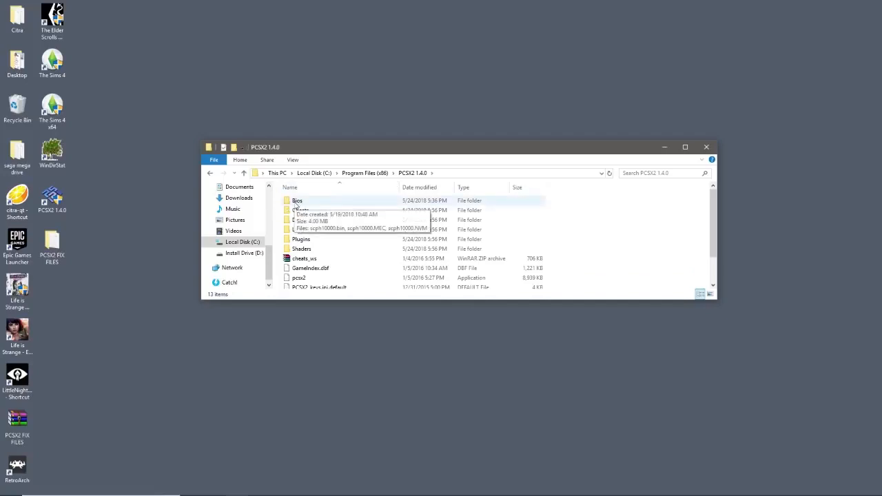
# Examine the contents of the Bios folder and the remaining files in the PCSX2 1.4.0 folder
pyautogui.doubleClick(295, 201)
pyautogui.click(210, 173)
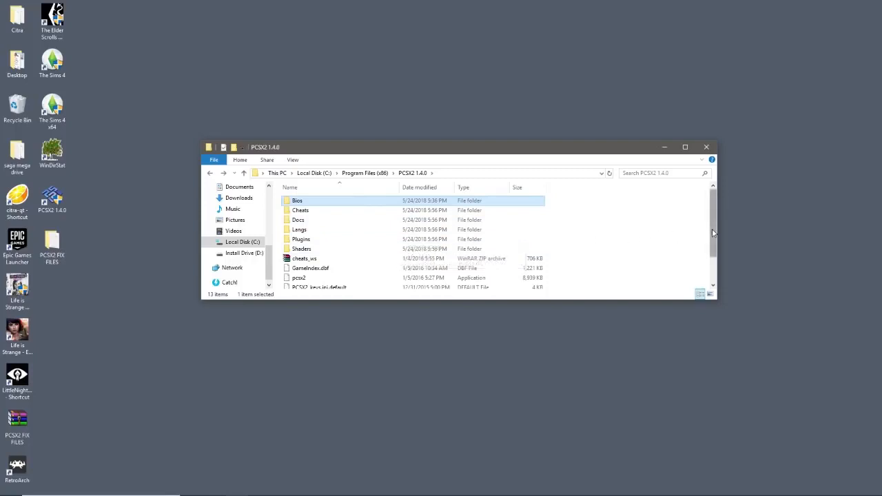
pyautogui.moveTo(713, 233); pyautogui.dragTo(711, 249)
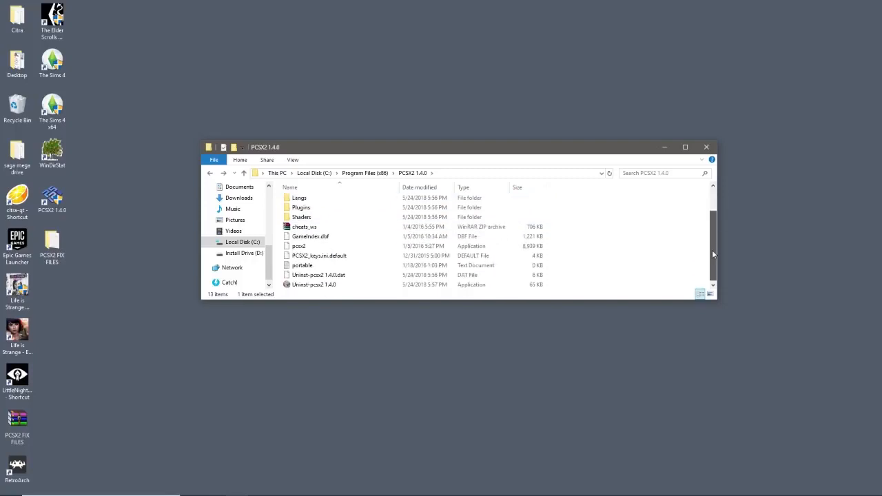
# Move the Bios folder from PCSX2 FIX FILES into the PCSX2 1.4.0 folder, replacing the existing files, and close both folders
pyautogui.doubleClick(52, 261)
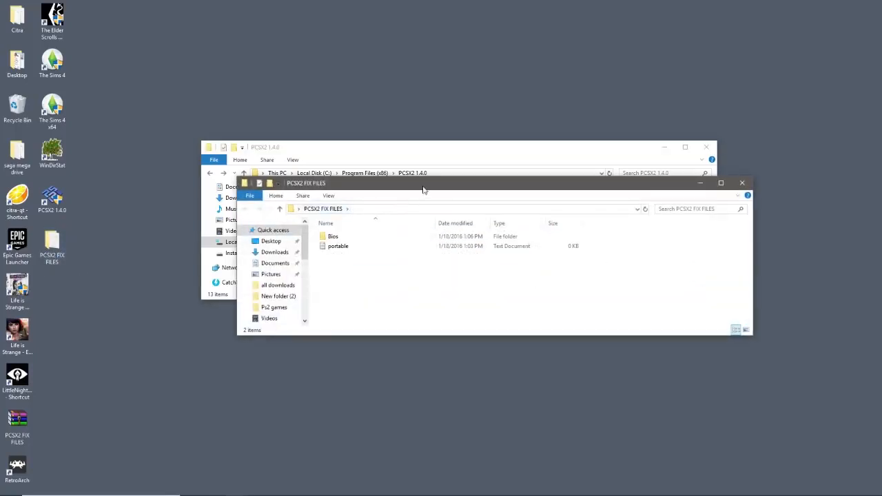
pyautogui.moveTo(423, 183); pyautogui.dragTo(303, 311)
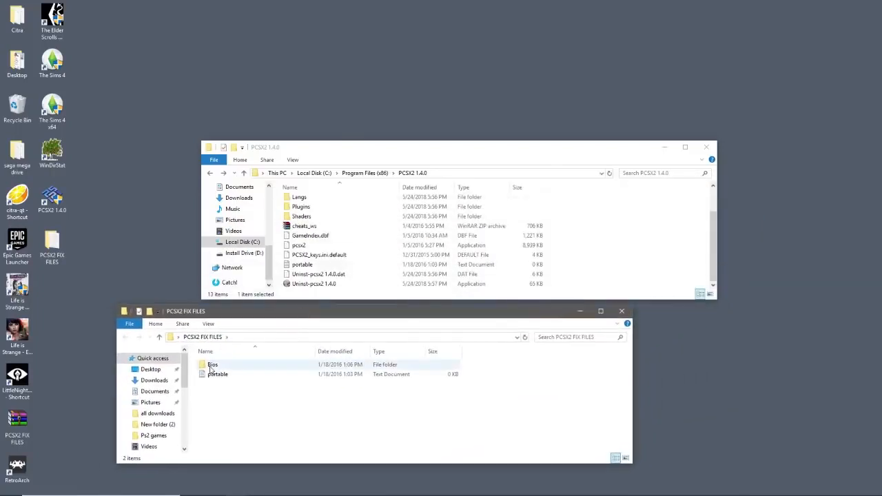
pyautogui.moveTo(211, 366); pyautogui.dragTo(634, 285)
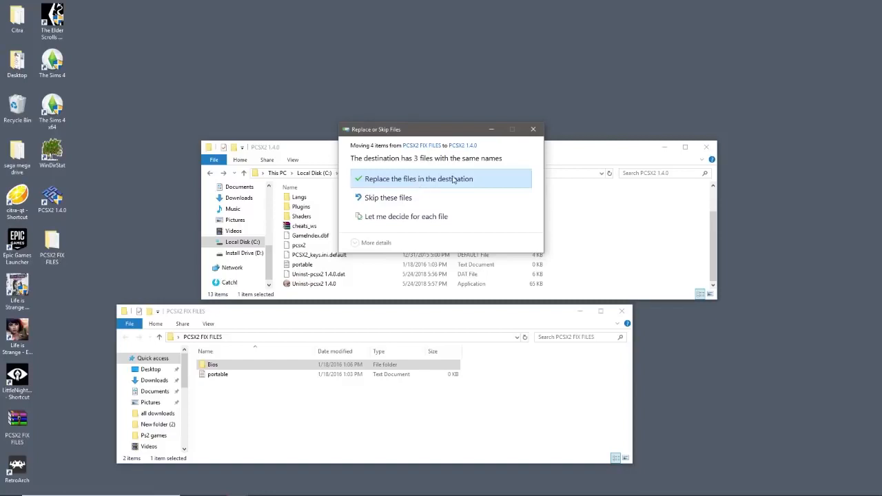
pyautogui.click(400, 179)
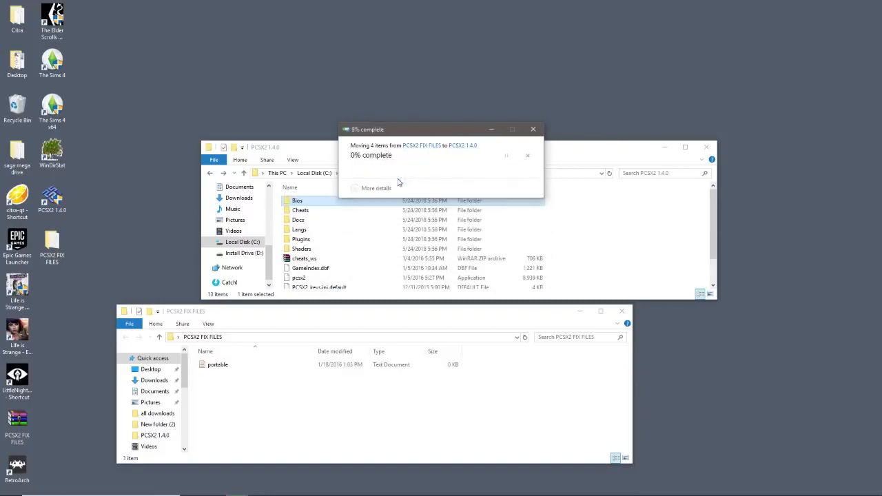
pyautogui.click(622, 311)
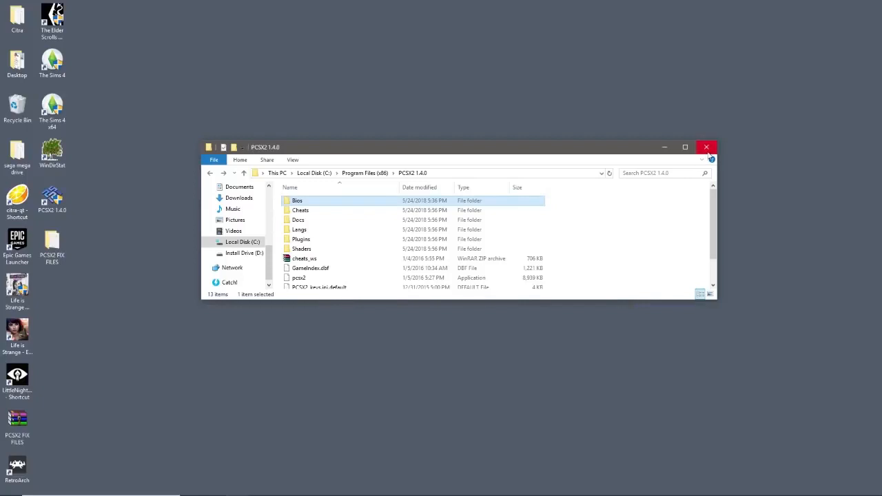
pyautogui.click(707, 147)
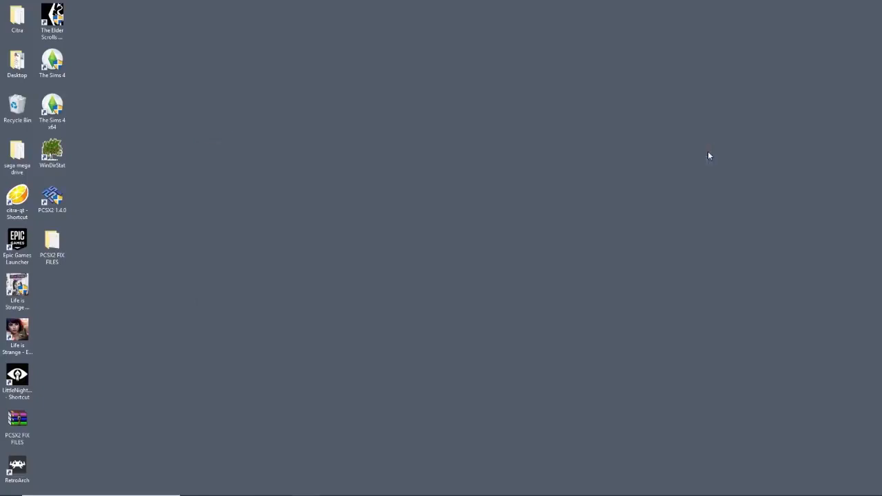
# Launch PCSX2 1.4.0 from the desktop and apply English (U.S.) as the language in the first-time configuration
pyautogui.doubleClick(52, 201)
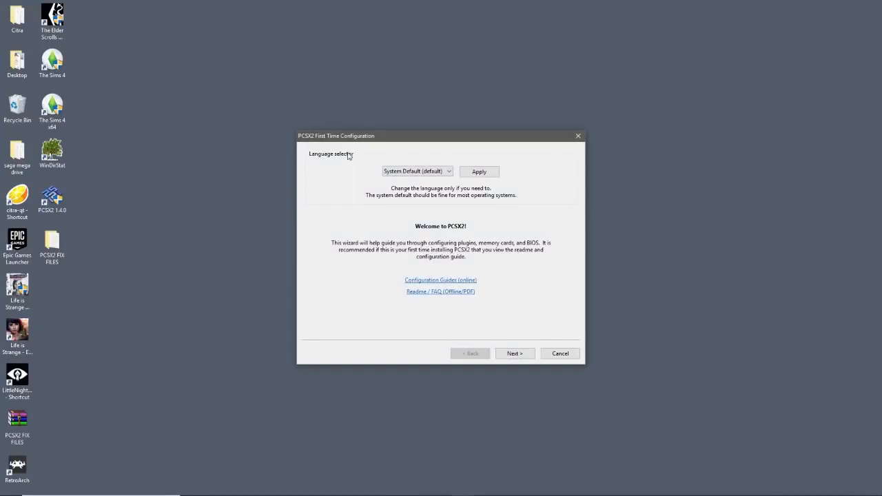
pyautogui.moveTo(417, 133); pyautogui.dragTo(399, 118)
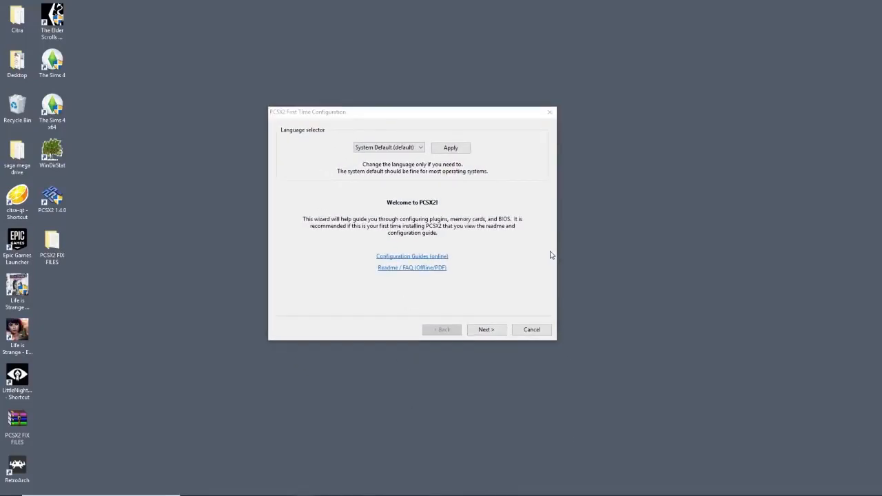
pyautogui.click(419, 148)
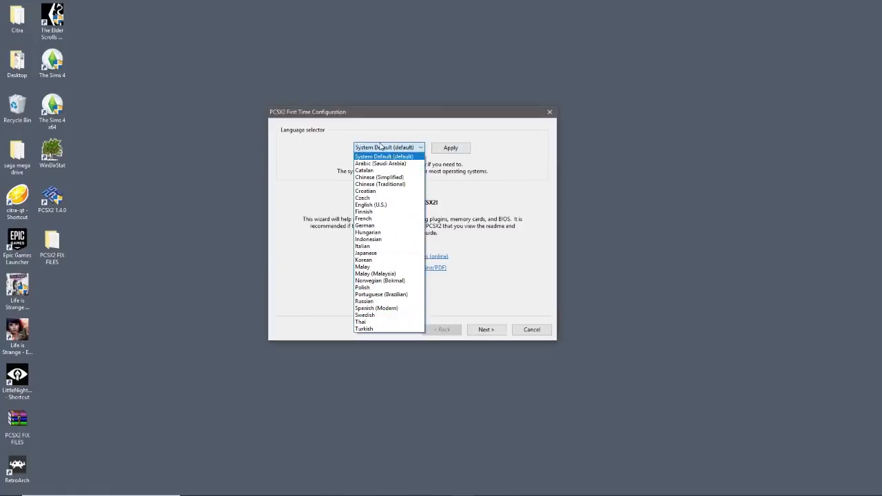
pyautogui.click(366, 204)
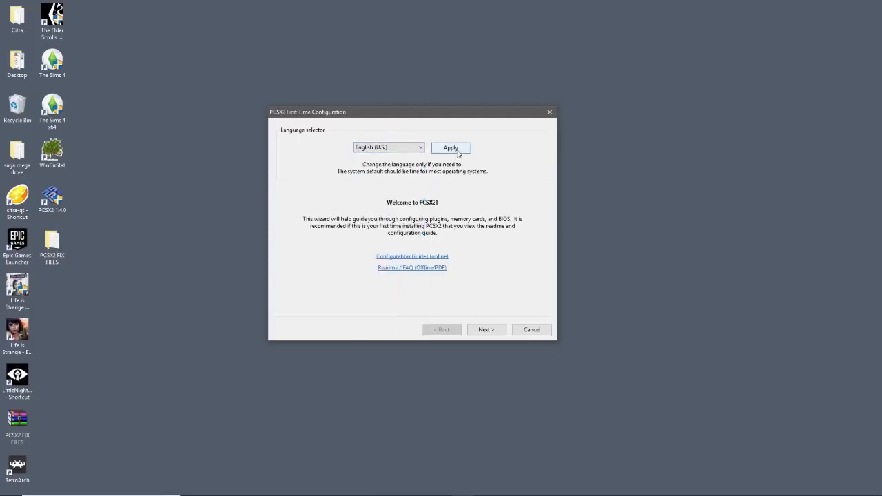
pyautogui.click(457, 150)
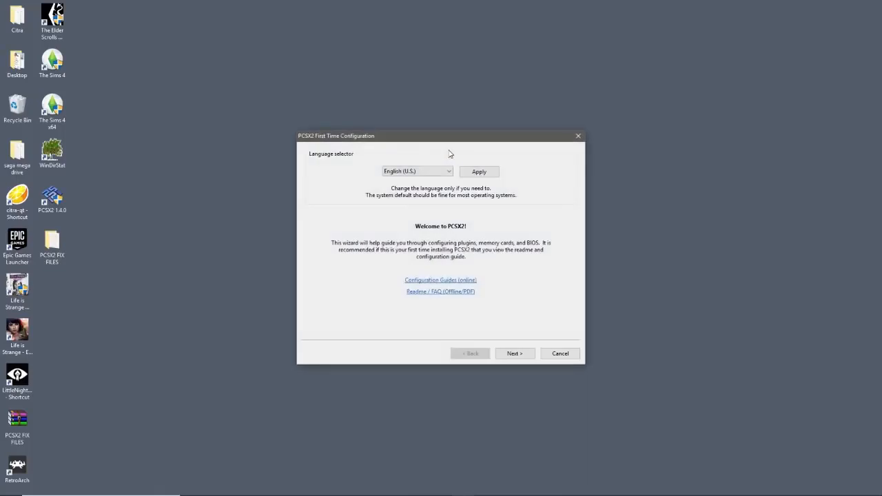
# Proceed to the plugin selection page of the wizard, importing the existing PCSX2 settings
pyautogui.click(520, 353)
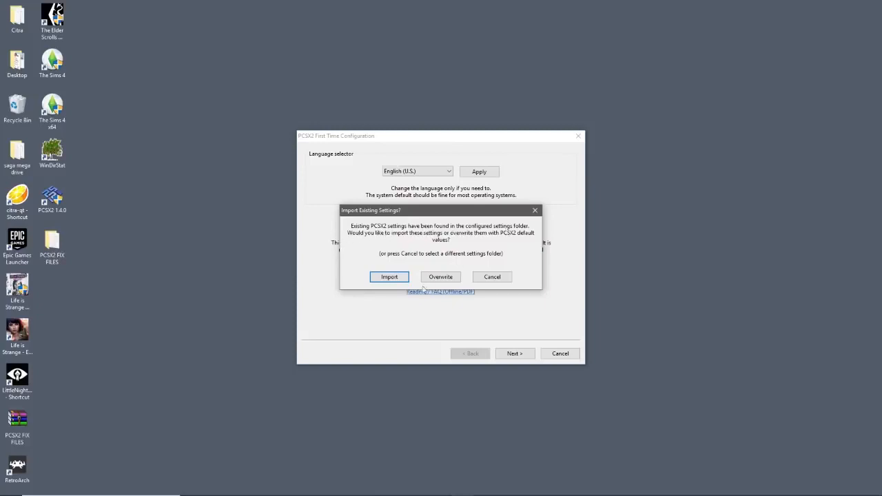
pyautogui.click(390, 277)
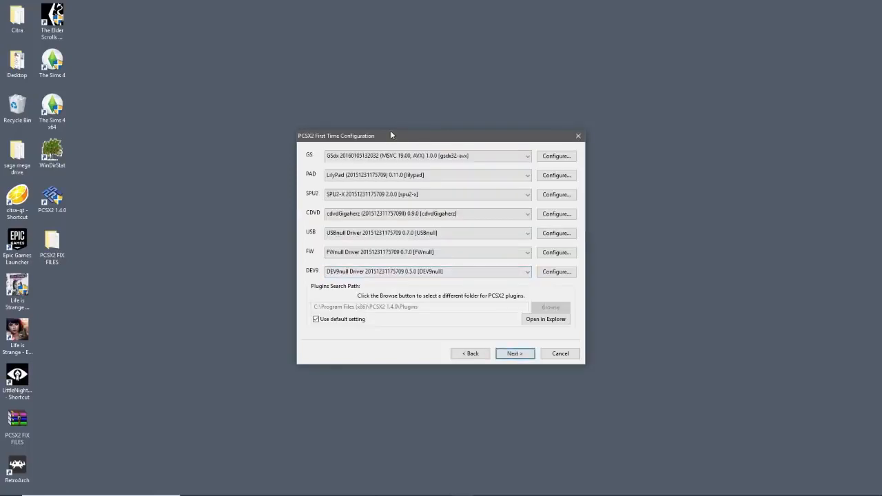
pyautogui.moveTo(475, 136)
pyautogui.mouseDown()
pyautogui.moveTo(479, 125)
pyautogui.moveTo(479, 134)
pyautogui.mouseUp()
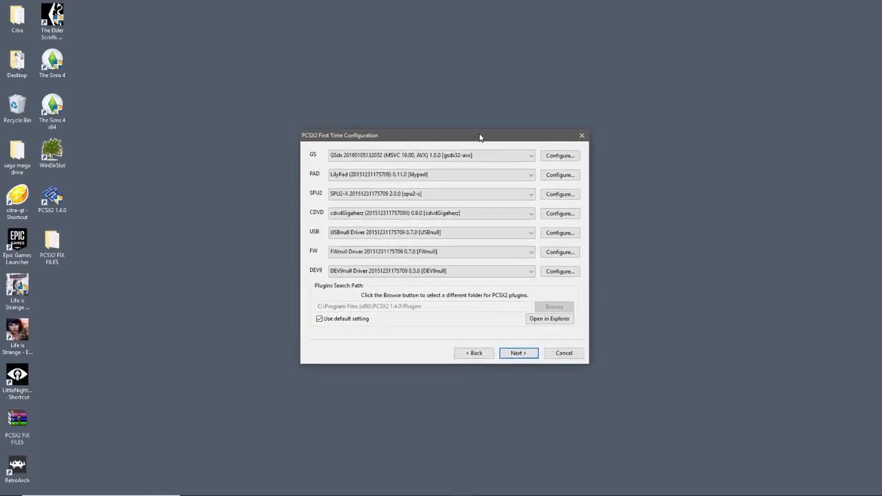
# Check which plugins are available for GS and PAD, keeping the selected ones
pyautogui.click(532, 156)
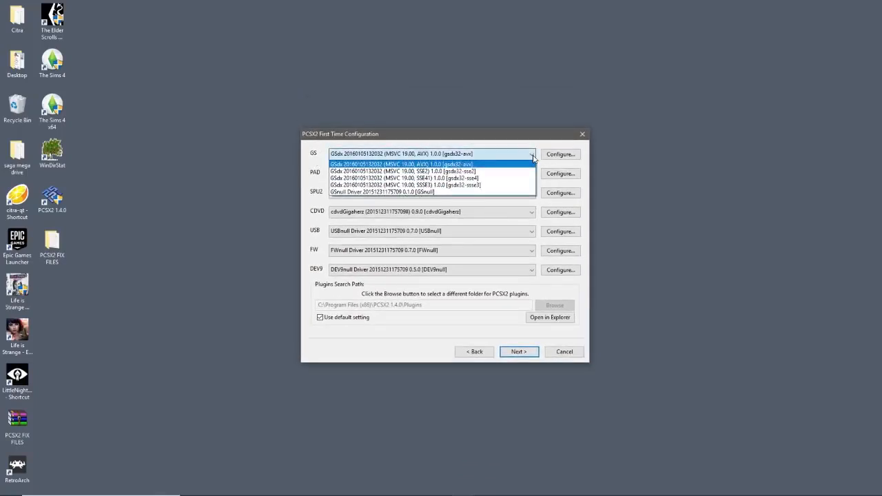
pyautogui.click(533, 157)
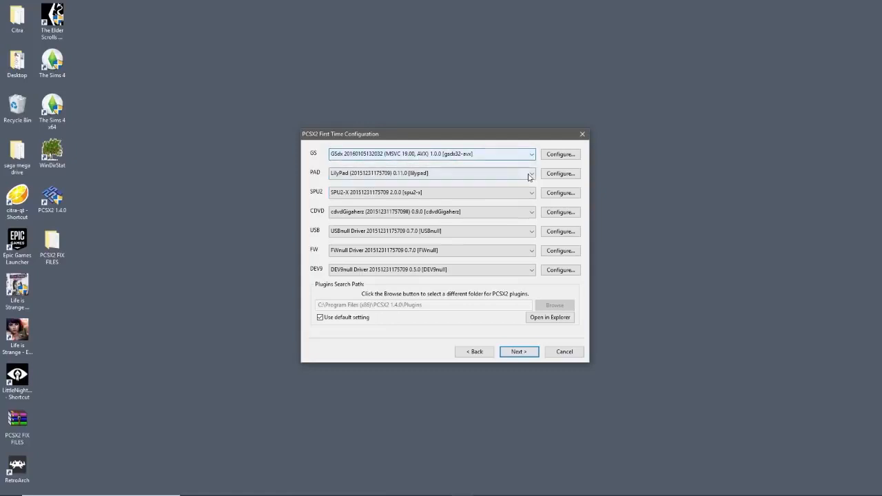
pyautogui.click(532, 174)
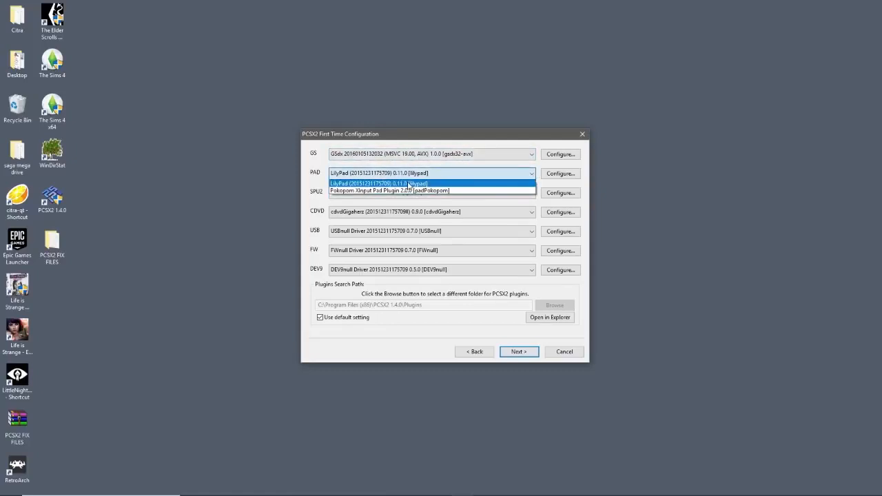
pyautogui.click(529, 175)
# Review the Pad 1 controller bindings in the LilyPad settings and accept them
pyautogui.click(561, 174)
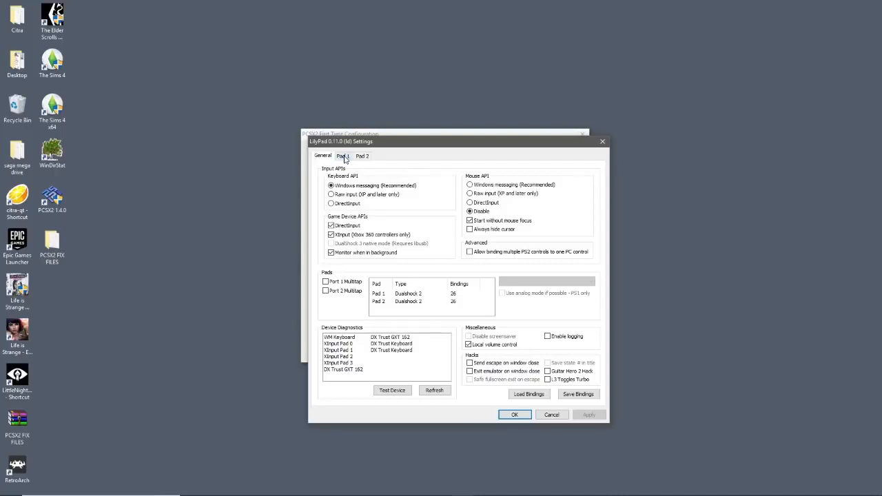
pyautogui.click(343, 157)
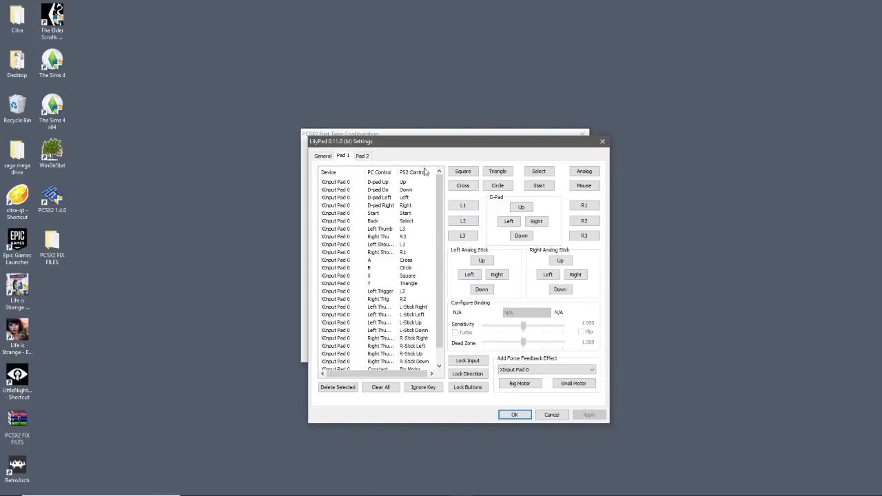
pyautogui.click(515, 414)
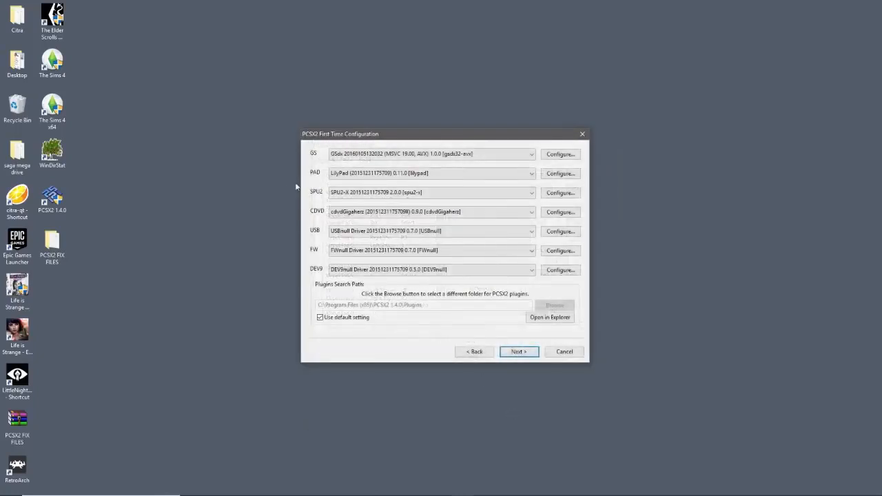
# Check the available plugins for SPU2, CDVD, USB, FW and DEV9, keeping the selected ones
pyautogui.click(532, 194)
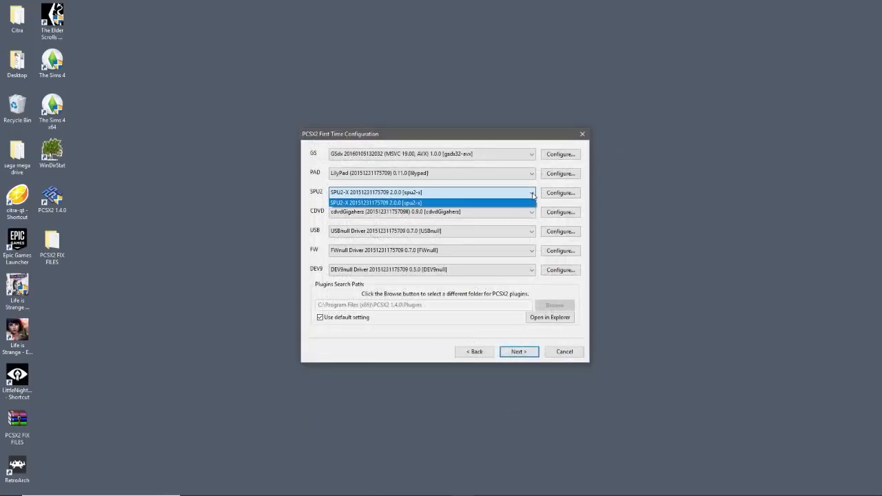
pyautogui.click(532, 195)
pyautogui.click(532, 214)
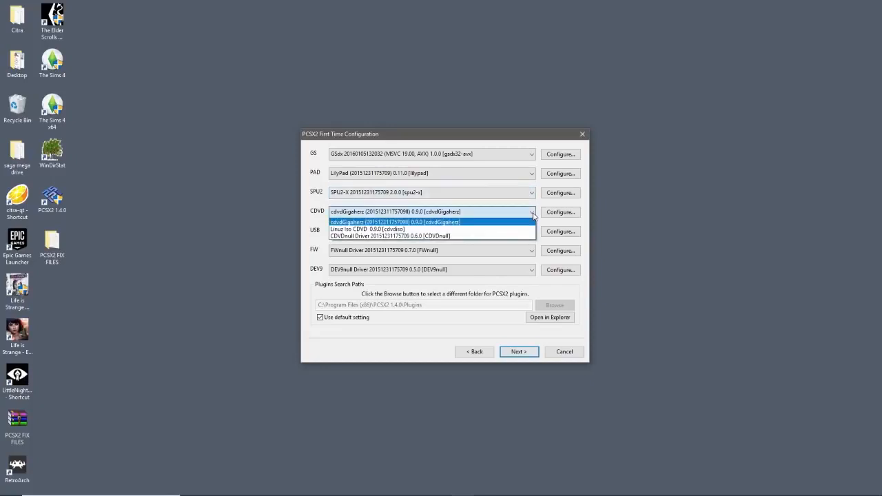
pyautogui.click(533, 214)
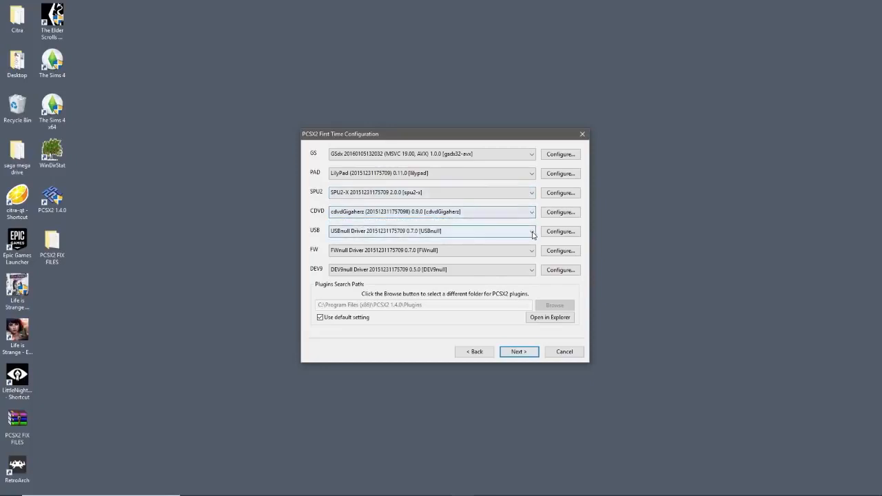
pyautogui.click(532, 231)
pyautogui.click(533, 234)
pyautogui.click(532, 251)
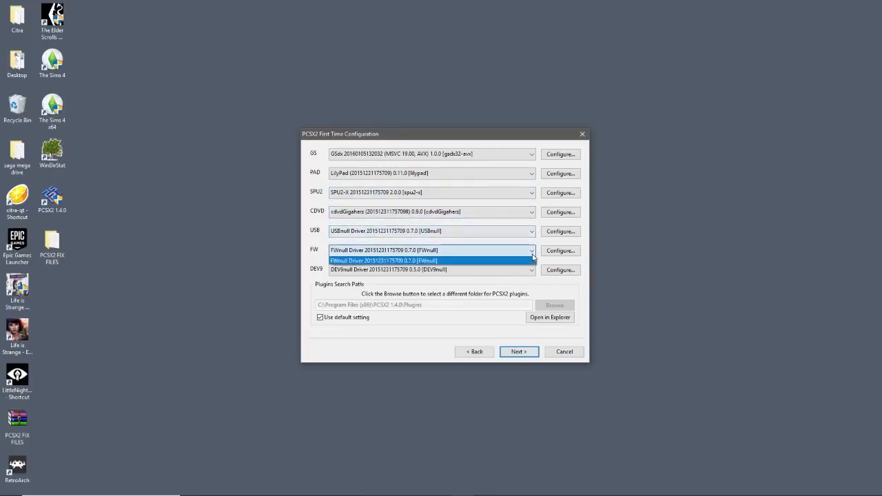
pyautogui.click(533, 255)
pyautogui.click(533, 273)
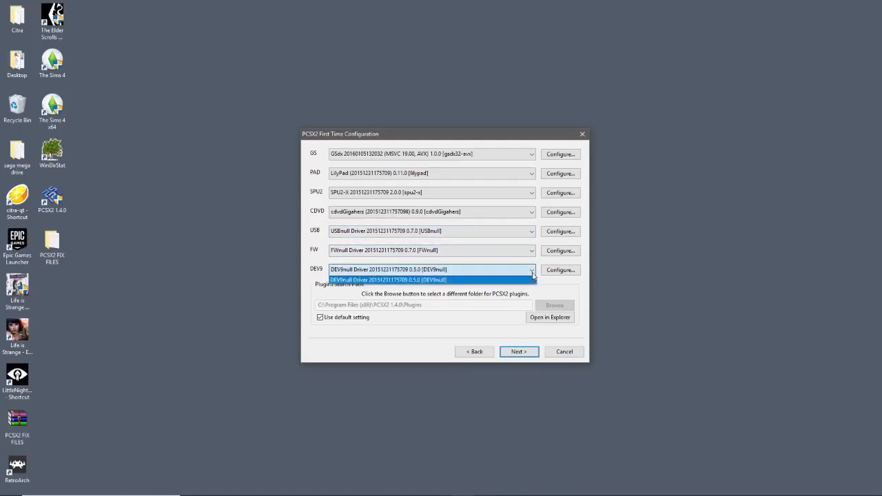
pyautogui.click(533, 277)
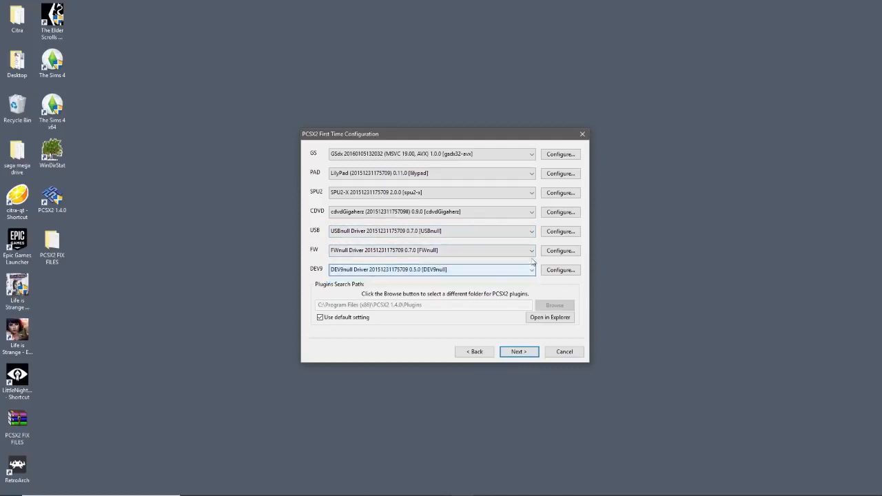
# Look through the configuration dialogs of the SPU2 and CDVD plugins and close them
pyautogui.click(560, 194)
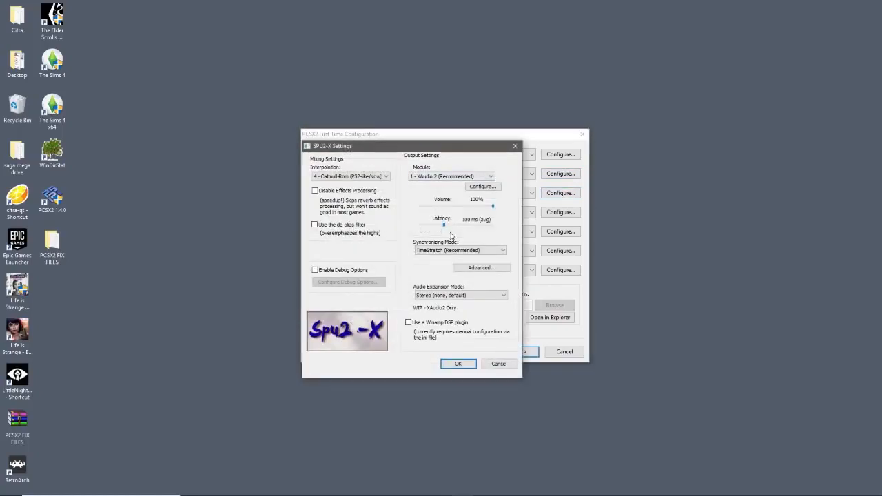
pyautogui.click(500, 365)
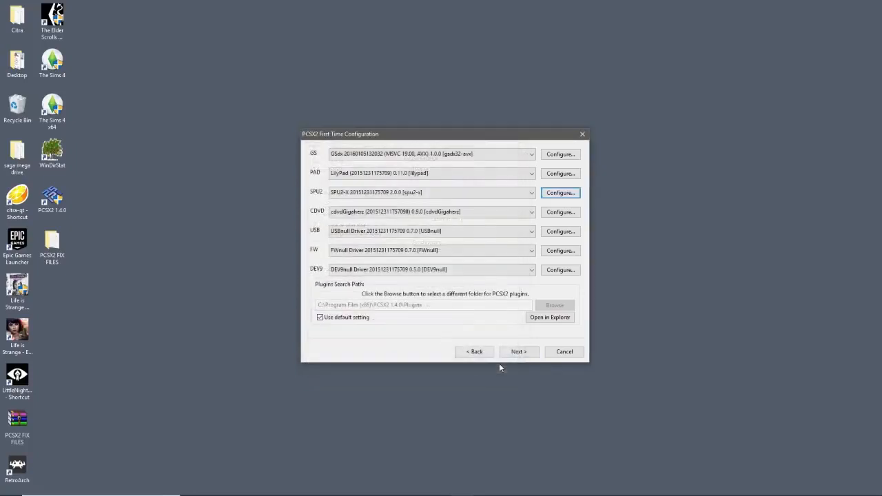
pyautogui.click(559, 213)
pyautogui.click(406, 201)
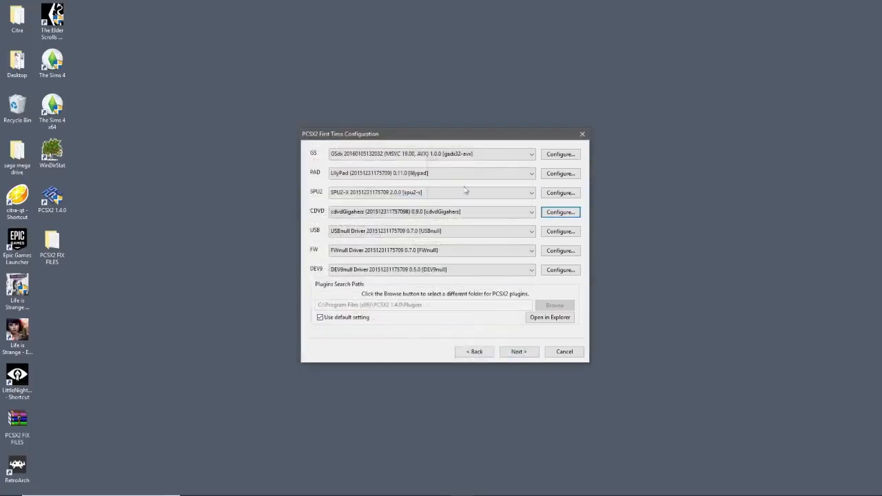
# Review the renderer, resolution, filtering and CRC hack options in the GSdx graphics settings and accept them
pyautogui.click(560, 155)
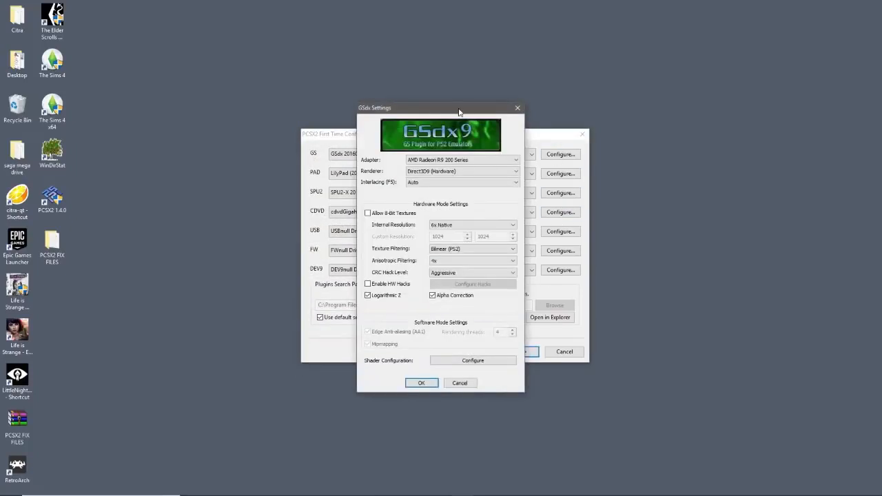
pyautogui.moveTo(459, 111); pyautogui.dragTo(704, 115)
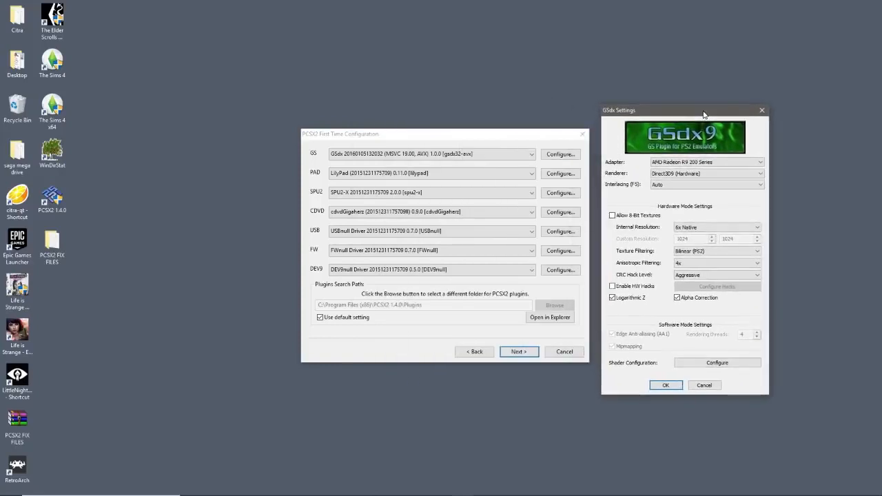
pyautogui.moveTo(683, 116)
pyautogui.mouseDown()
pyautogui.moveTo(671, 108)
pyautogui.moveTo(685, 109)
pyautogui.mouseUp()
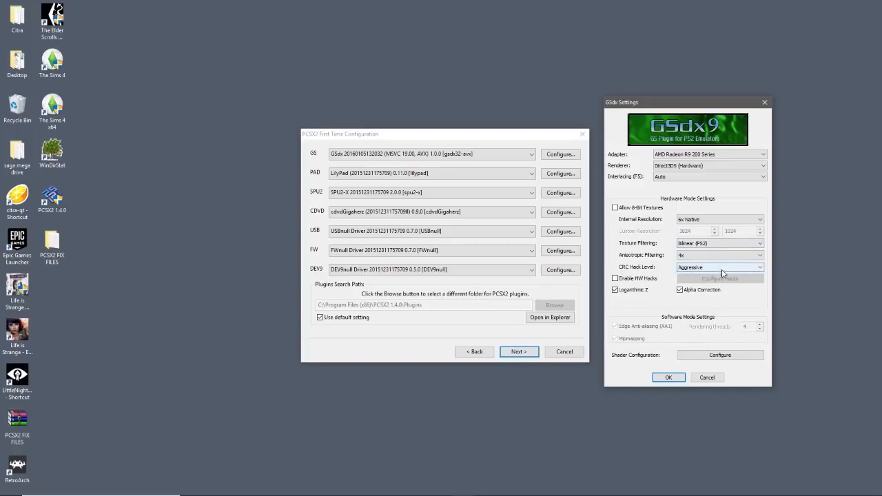
pyautogui.moveTo(722, 273)
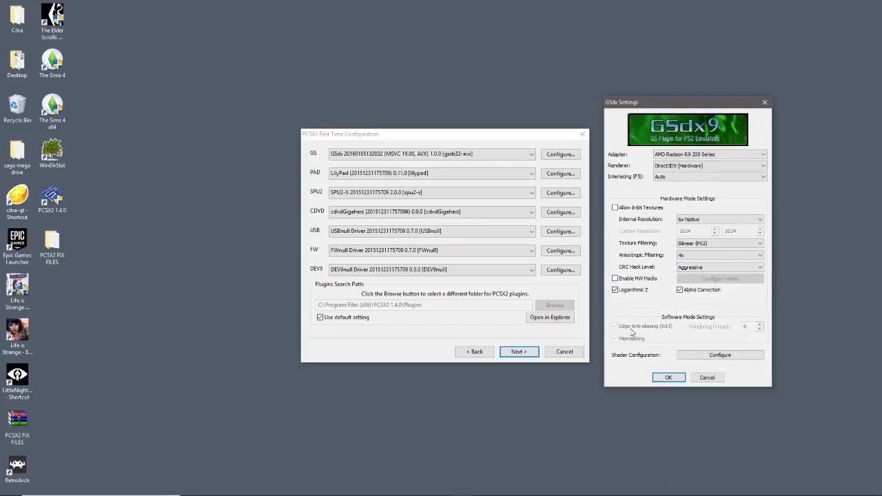
pyautogui.click(669, 378)
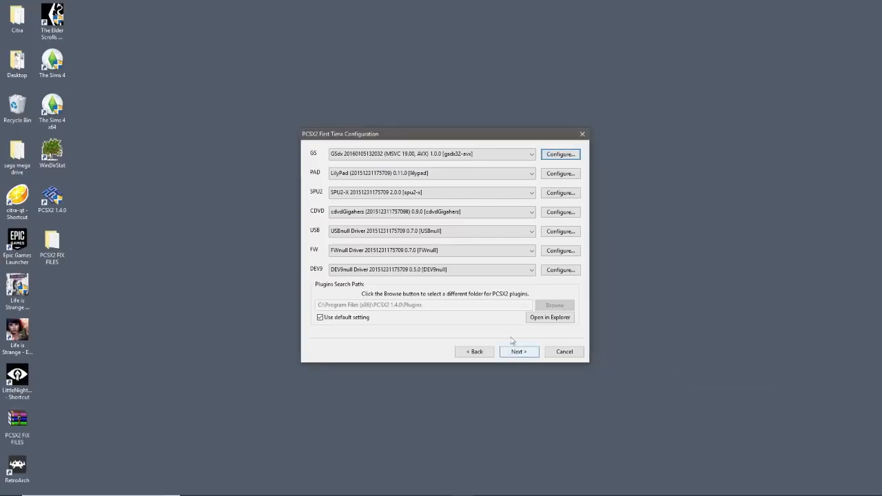
# Briefly recheck the GSdx and LilyPad plugin settings and close both dialogs
pyautogui.click(560, 154)
pyautogui.click(517, 109)
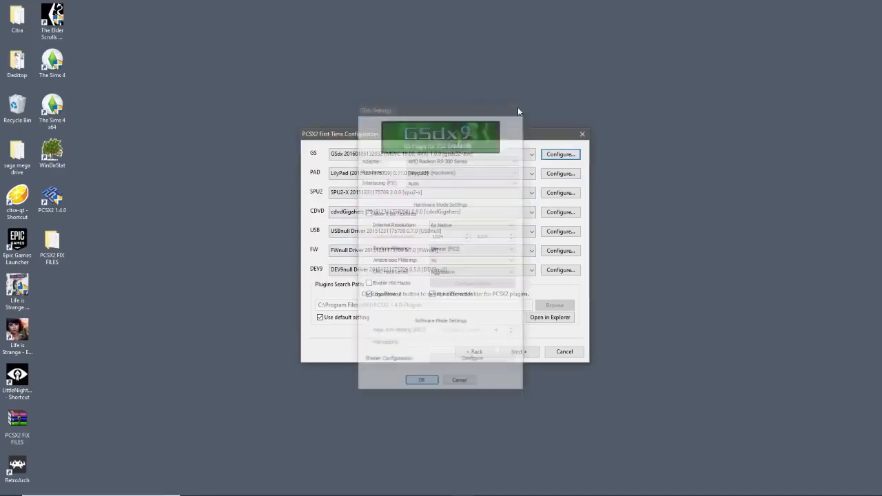
pyautogui.click(560, 173)
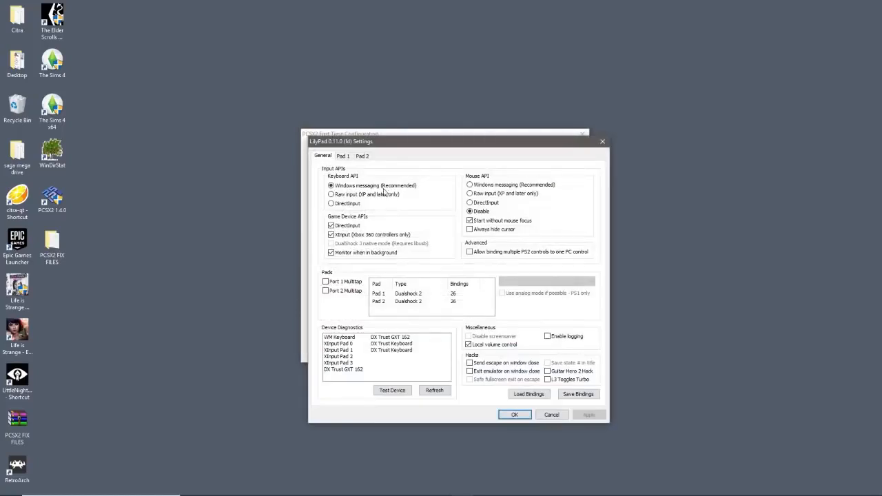
pyautogui.click(602, 141)
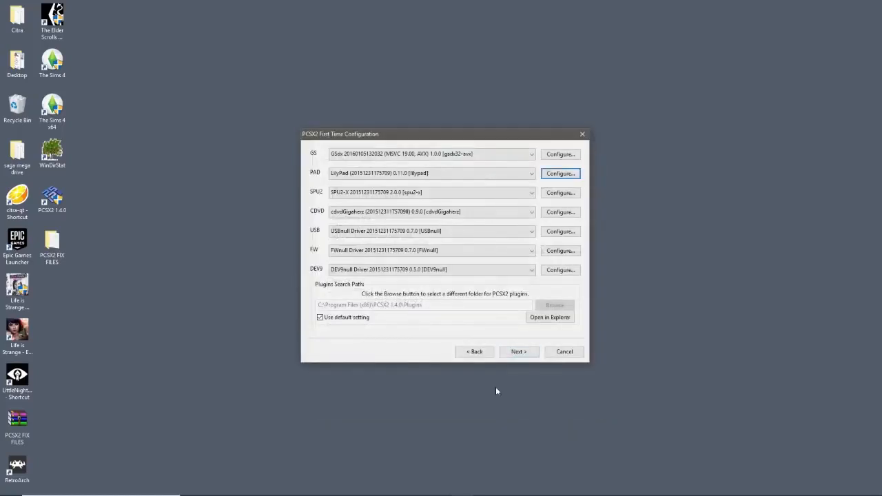
# Set the BIOS search path to the Bios folder inside PCSX2 1.4.0, keep the Japan v01.00 BIOS rom selected and finish the first-time configuration
pyautogui.click(521, 353)
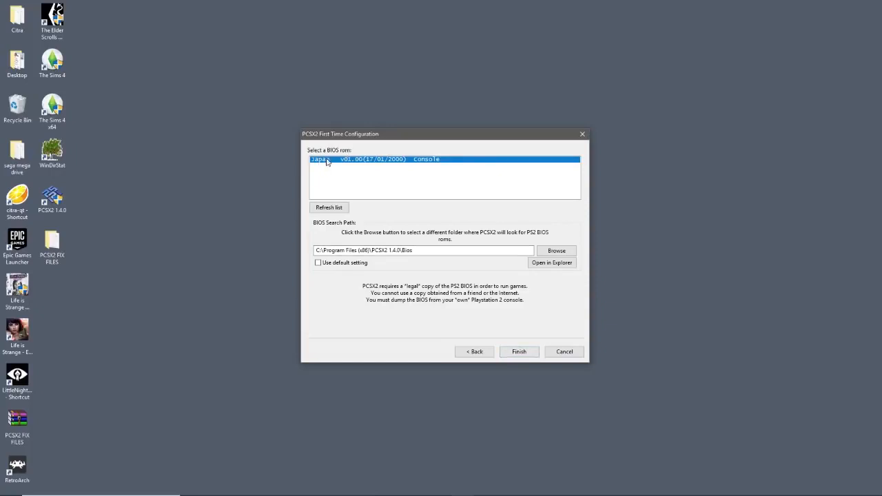
pyautogui.click(560, 252)
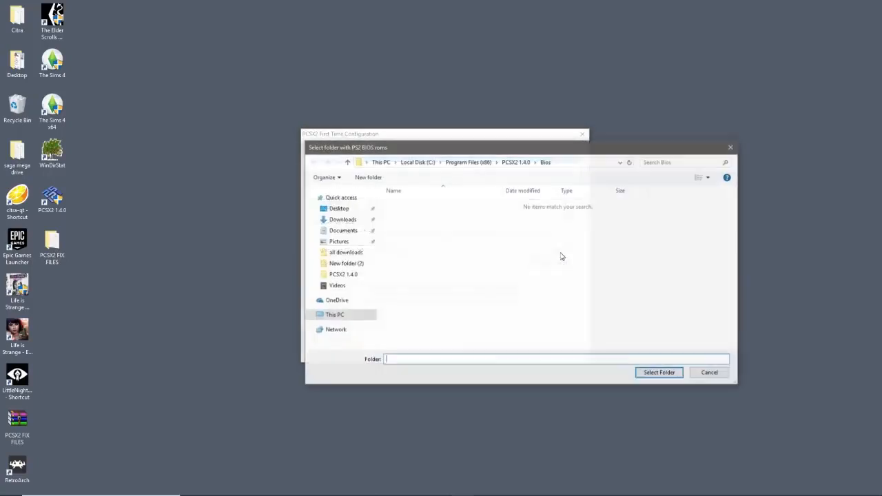
pyautogui.click(518, 164)
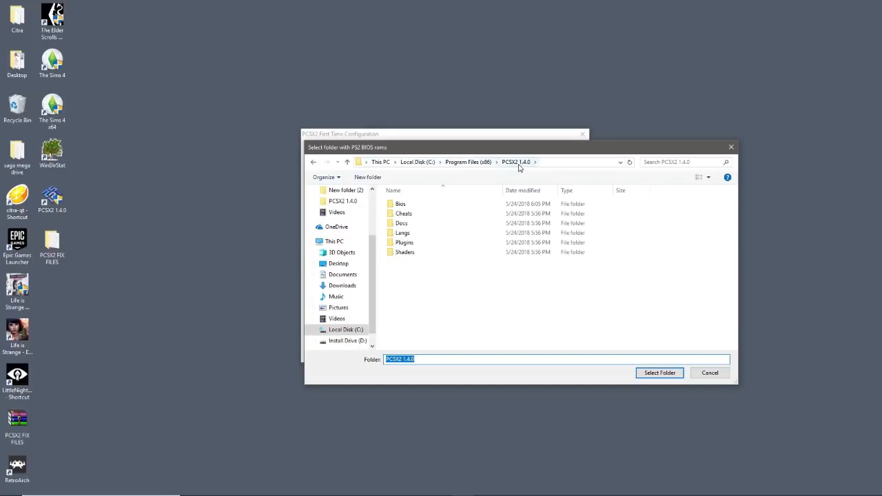
pyautogui.click(404, 205)
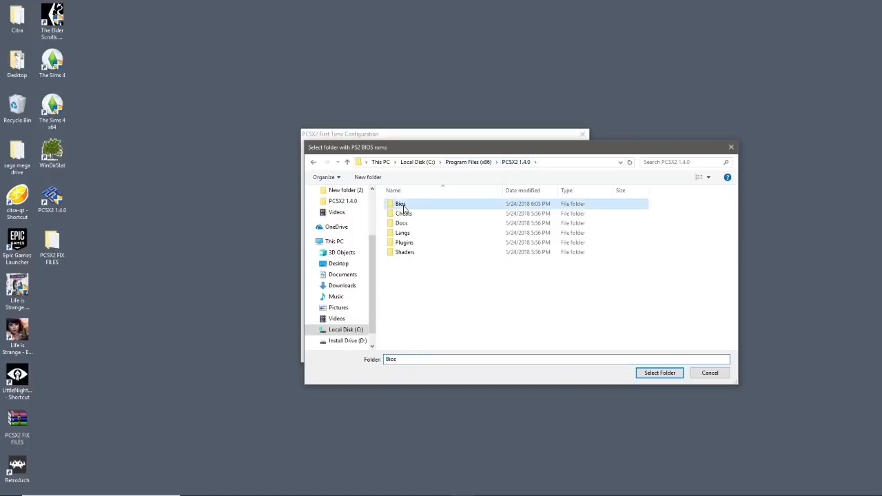
pyautogui.click(649, 376)
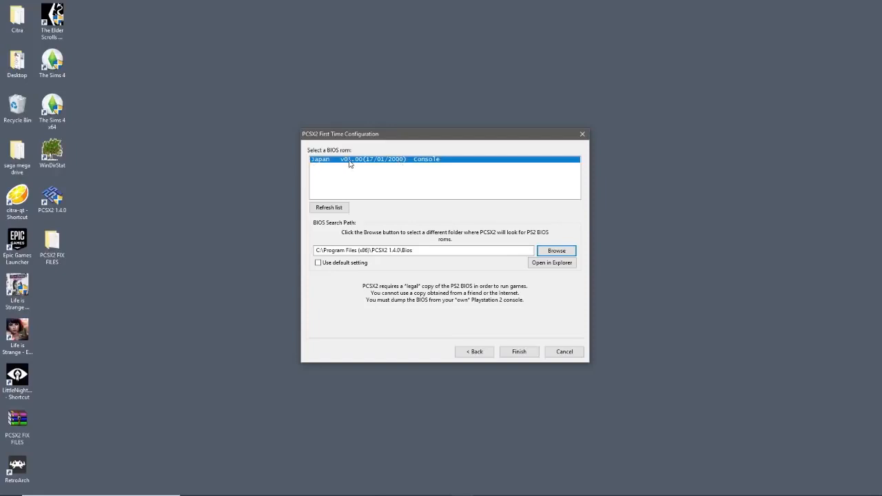
pyautogui.click(519, 352)
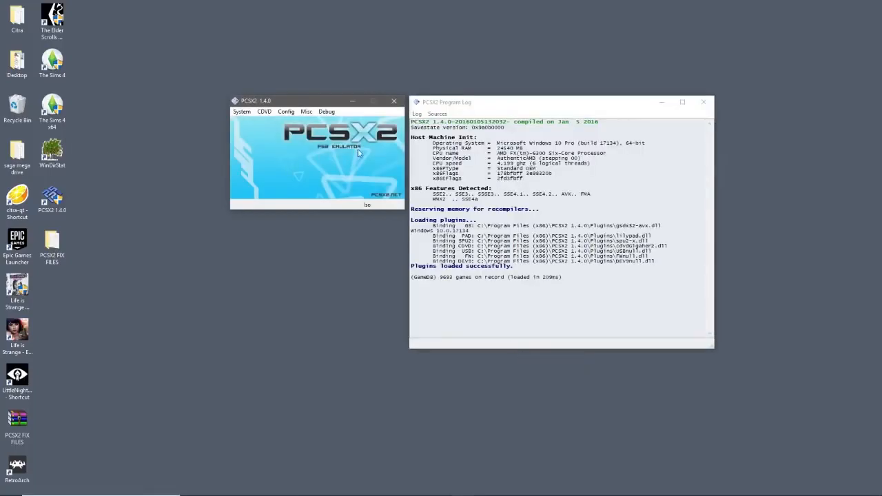
# Reposition the emulator window and choose the God Of War Pal ISO as the disc image
pyautogui.moveTo(324, 105); pyautogui.dragTo(298, 127)
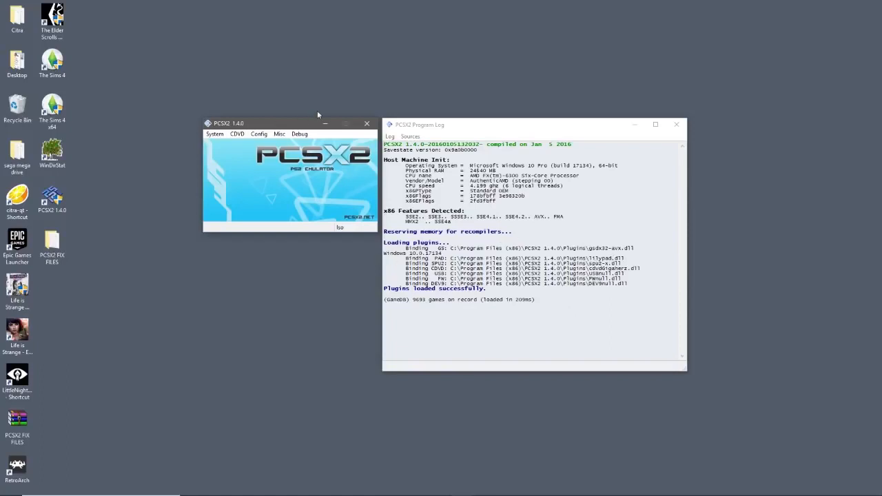
pyautogui.click(216, 135)
pyautogui.moveTo(235, 136)
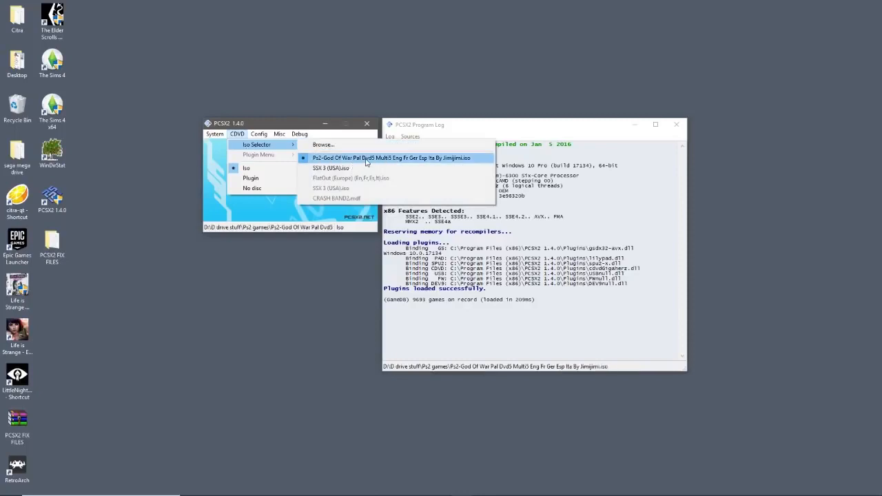
pyautogui.click(366, 158)
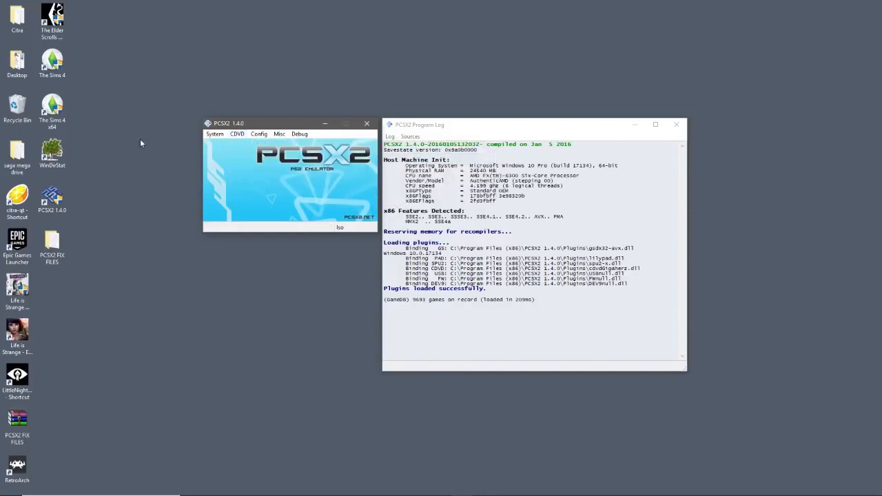
# Boot the selected disc image with a full CDVD boot and maximize the game window
pyautogui.click(214, 135)
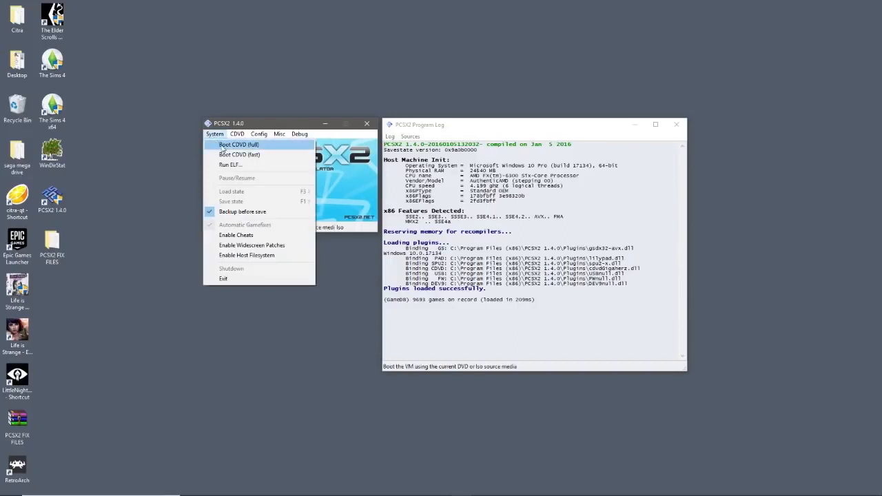
pyautogui.click(221, 145)
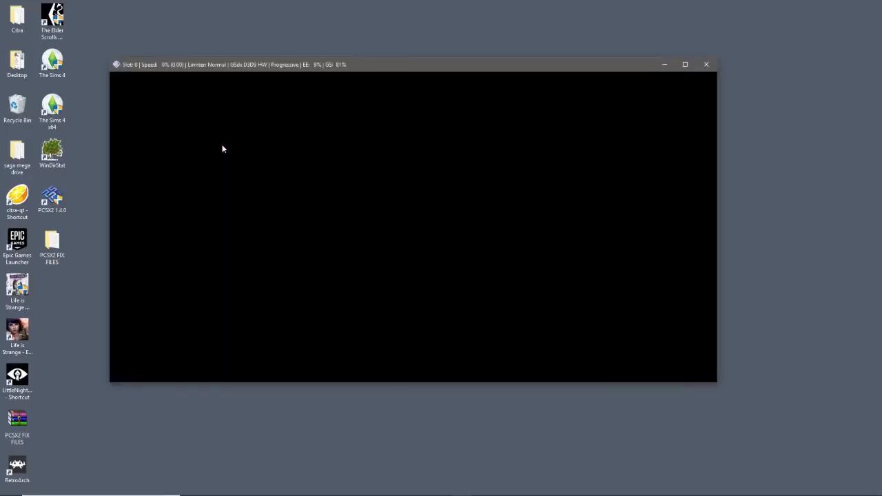
pyautogui.click(685, 64)
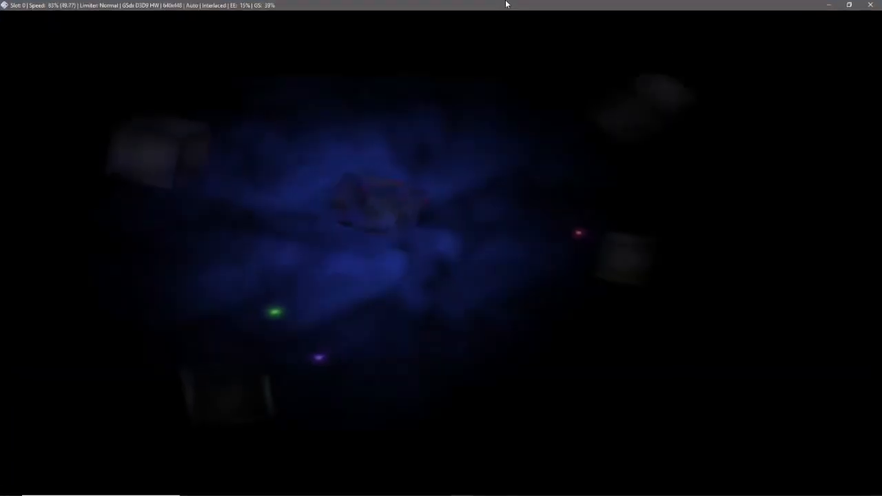